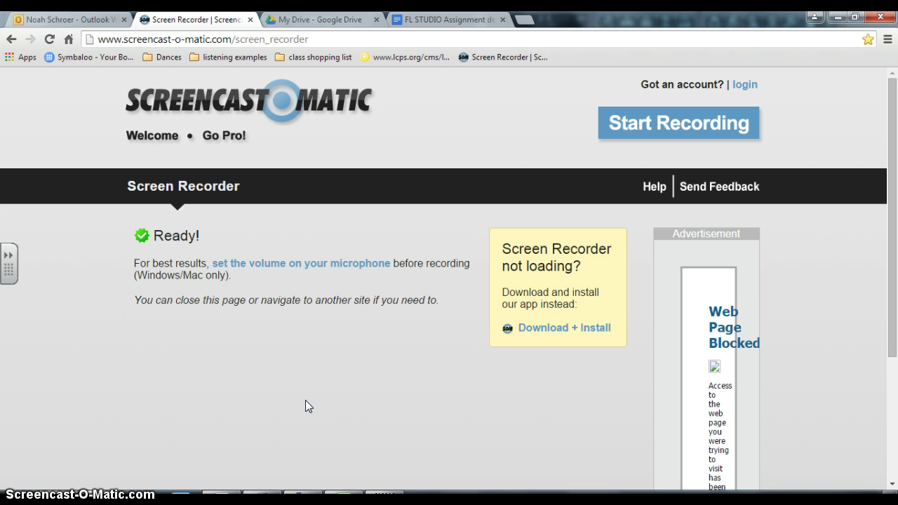
Step: Switch to FL Studio and start a new project from the minimal Basic template, discarding the changes to untitled.flp
left_click(254, 497)
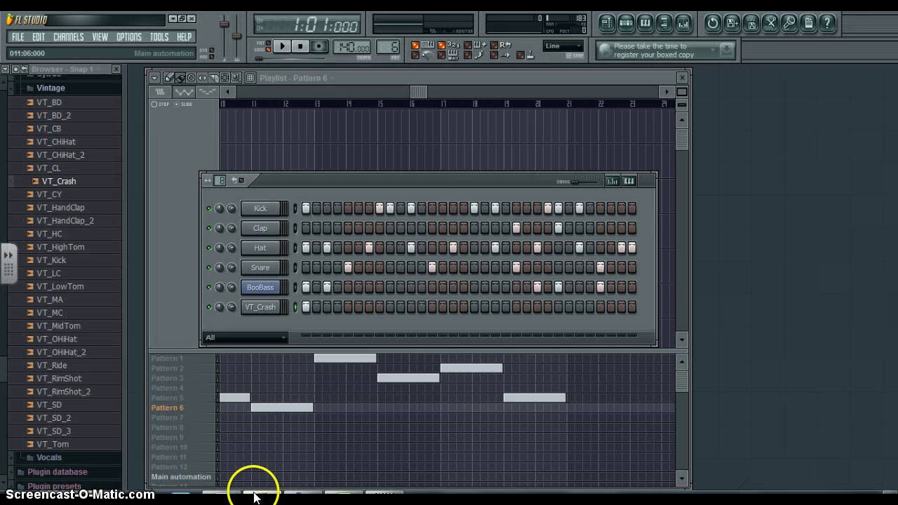
left_click(434, 359)
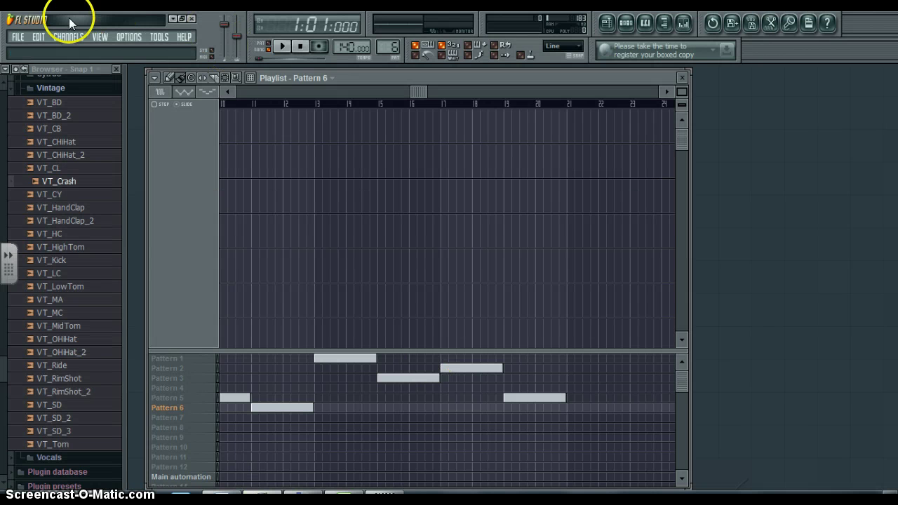
left_click(18, 37)
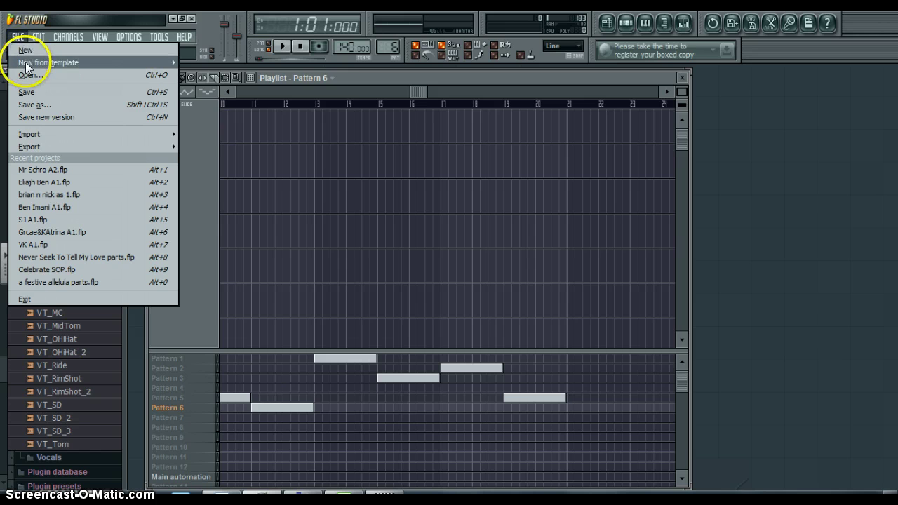
mouse_move(35, 62)
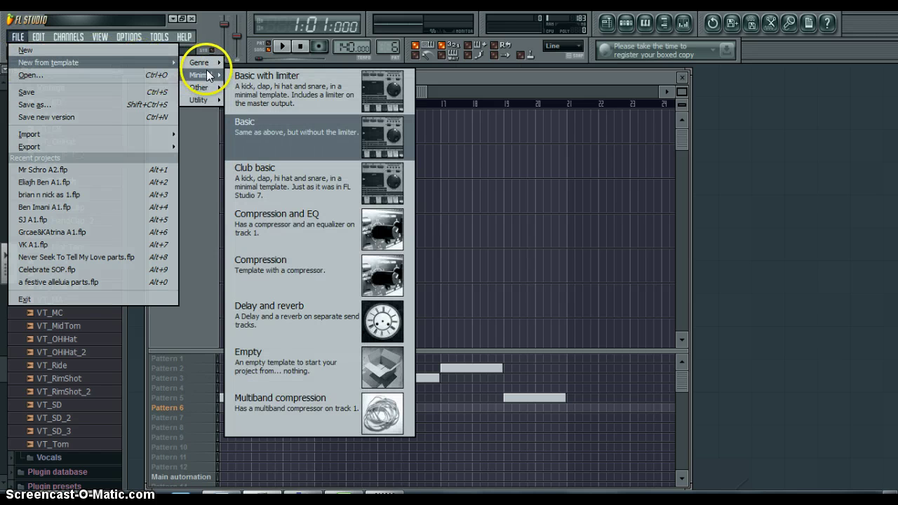
left_click(293, 129)
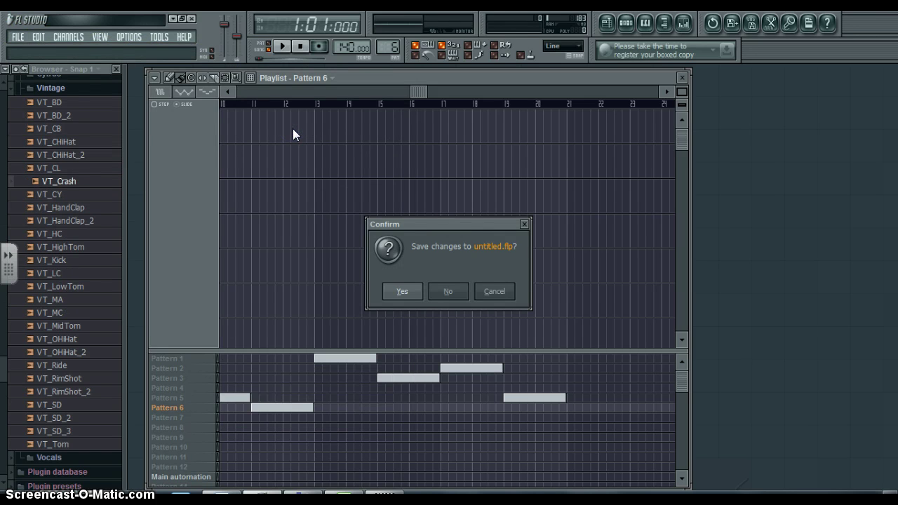
left_click(446, 292)
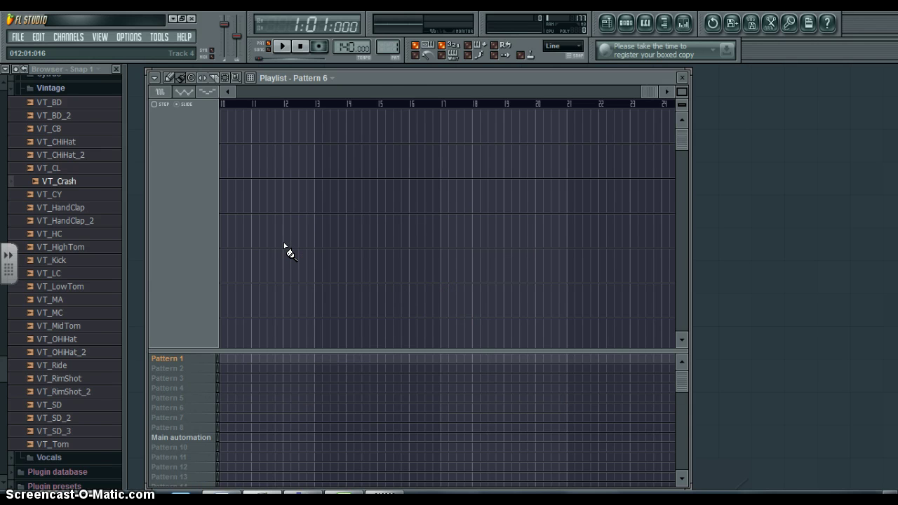
Step: Set the project tempo to 90
left_click(338, 47)
left_click_drag(345, 47, 338, 177)
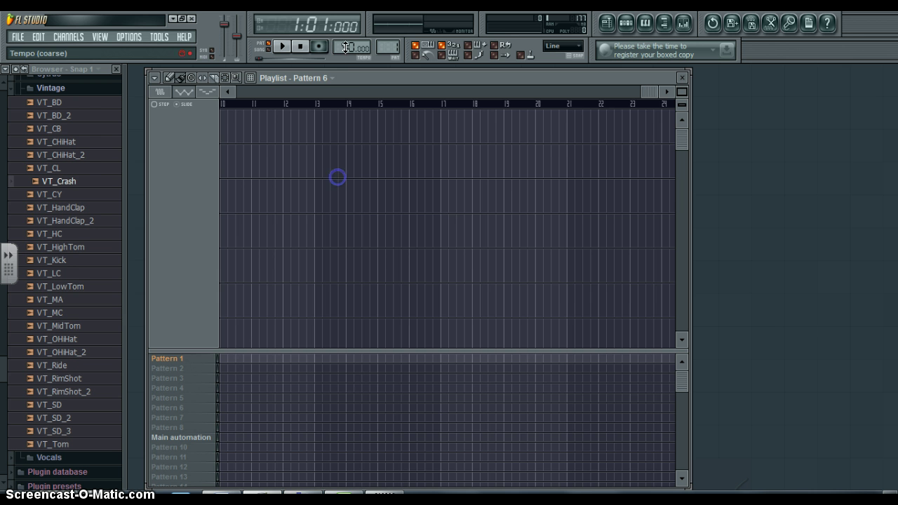
left_click(223, 96)
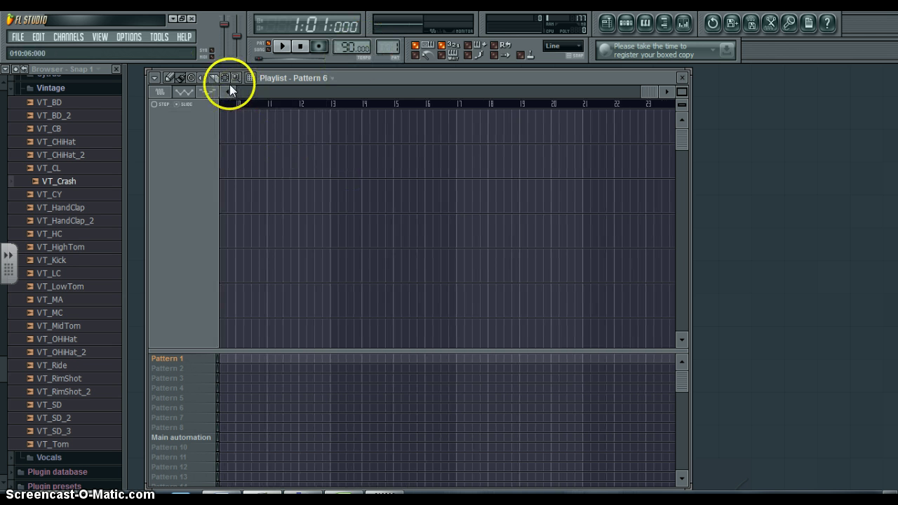
left_click_drag(229, 92, 230, 92)
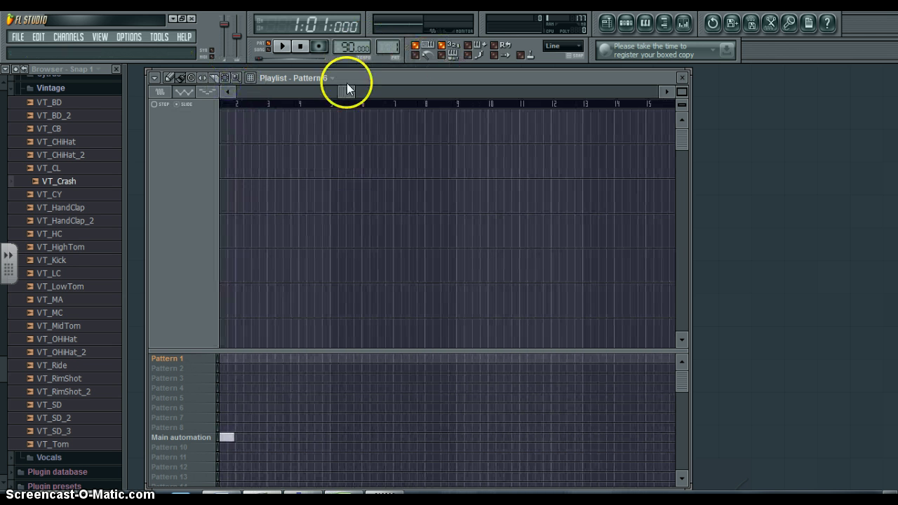
left_click_drag(345, 92, 235, 92)
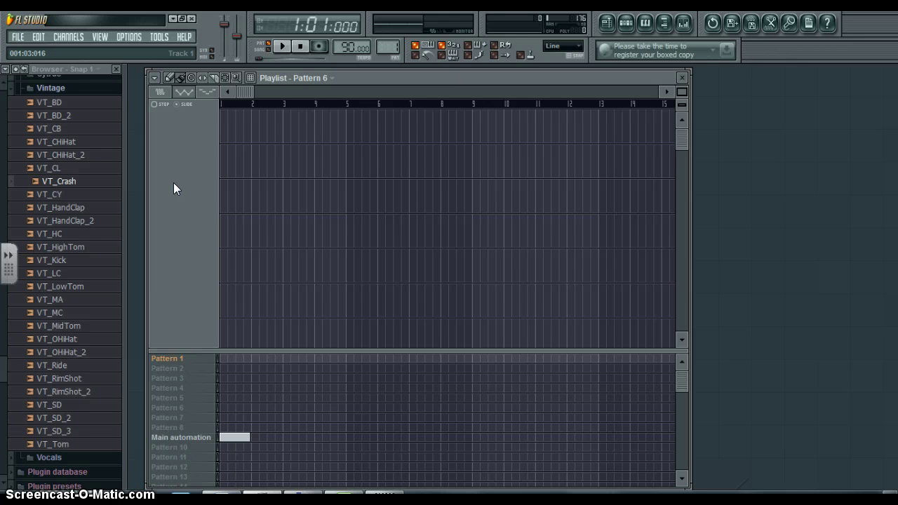
Step: In Pattern 1's step sequencer, place Kick hits on steps 1 and 9 and Snare hits on steps 5 and 13
left_click(626, 24)
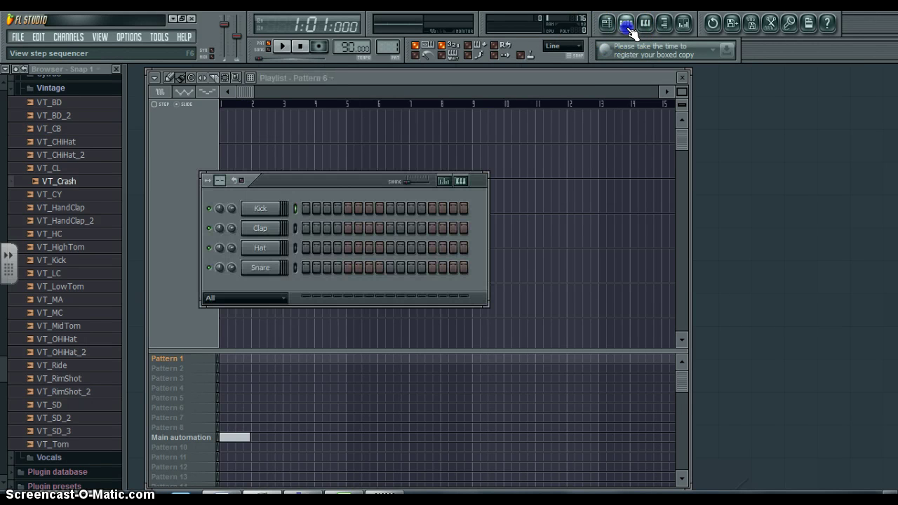
left_click(305, 209)
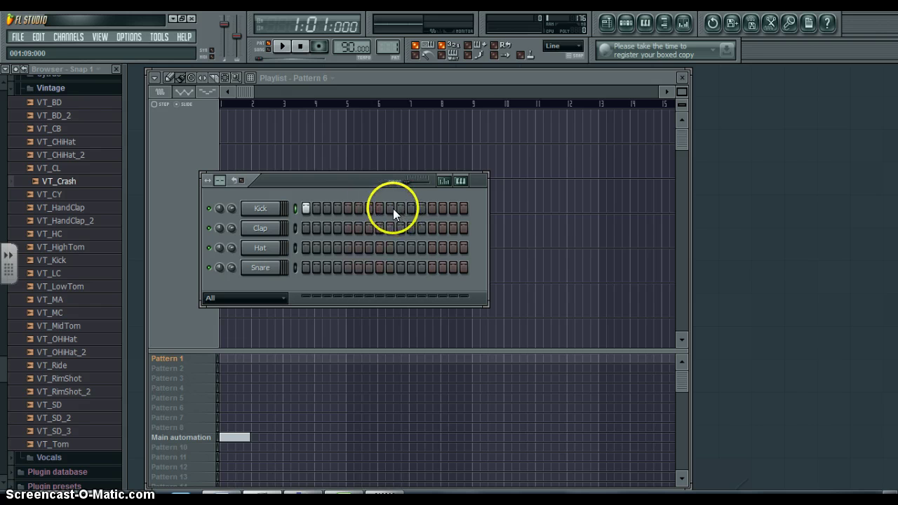
left_click(347, 268)
key("space")
left_click(431, 268)
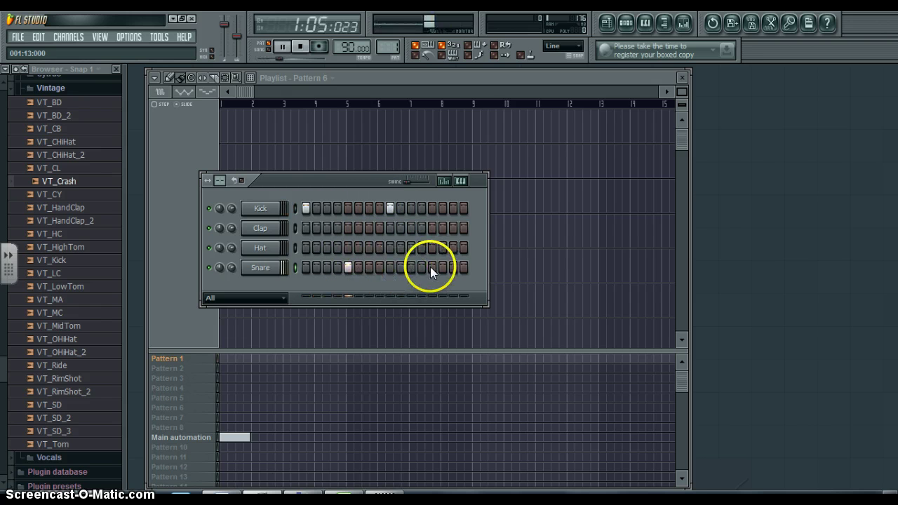
Step: Fill the Hat channel on every second step from 1 to 15, and stop playback after hearing the beat
left_click(306, 248)
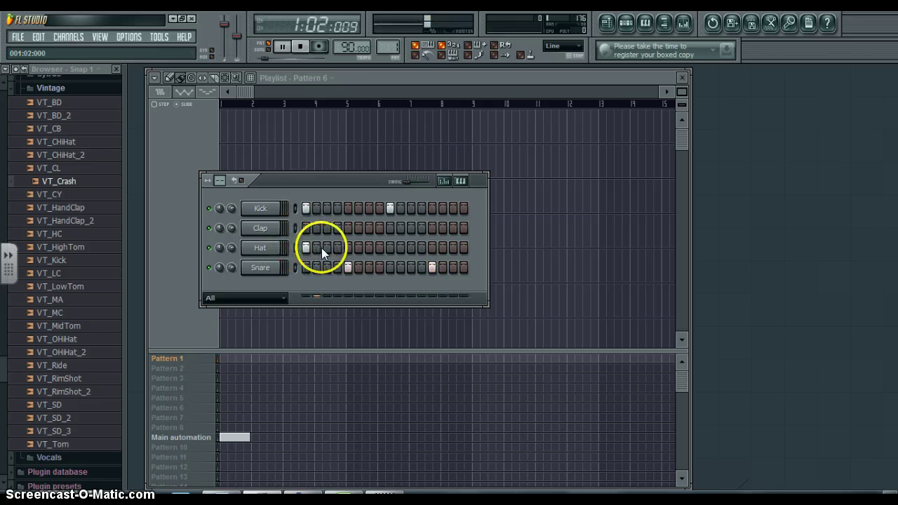
left_click(327, 248)
left_click(347, 248)
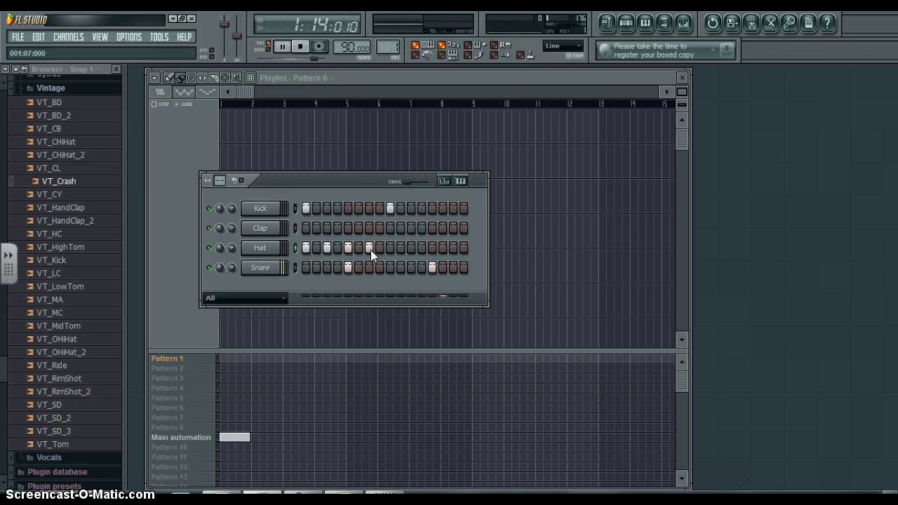
left_click(368, 248)
left_click(389, 248)
left_click(410, 247)
left_click(433, 247)
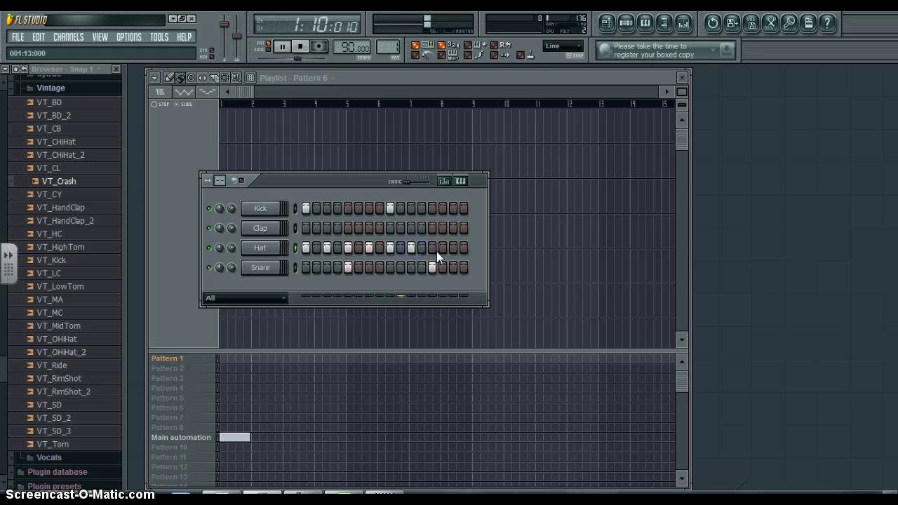
left_click(454, 247)
key("space")
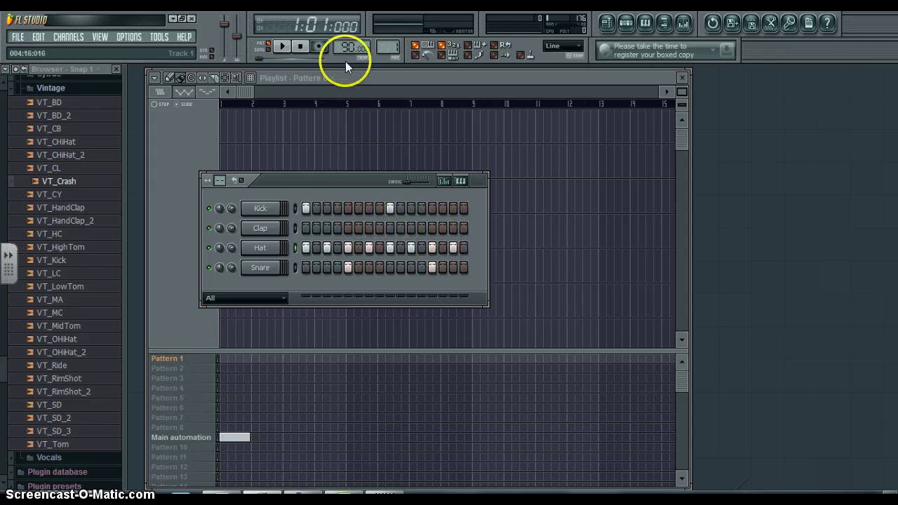
Step: Look at Pattern 2 in the step sequencer and return to Pattern 1
left_click_drag(320, 181, 399, 179)
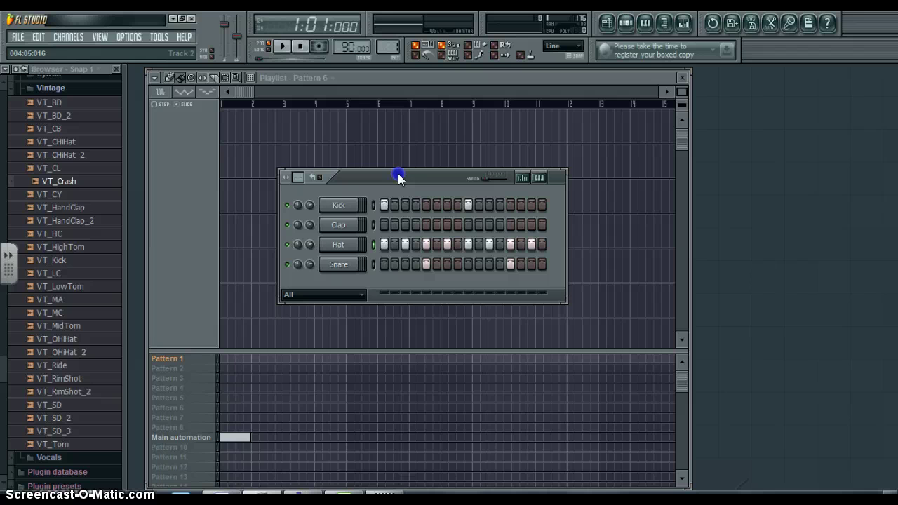
left_click(388, 47)
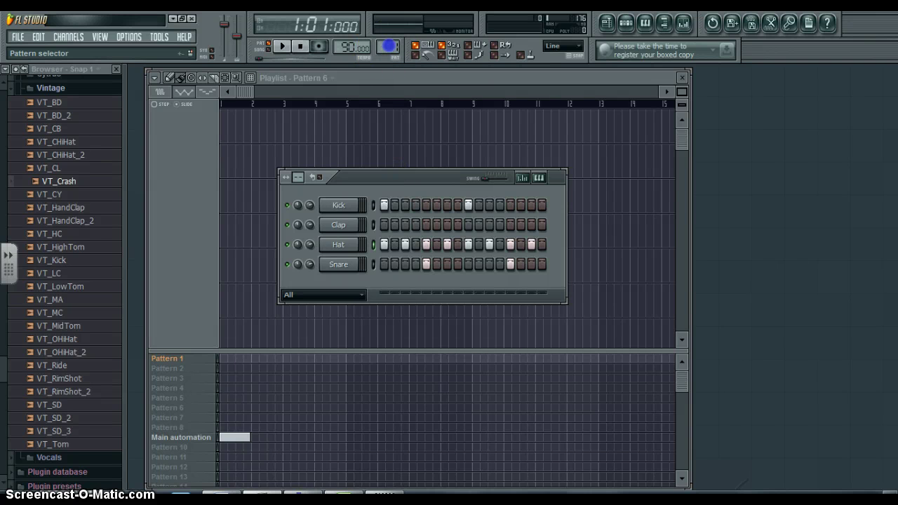
left_click_drag(388, 46, 388, 39)
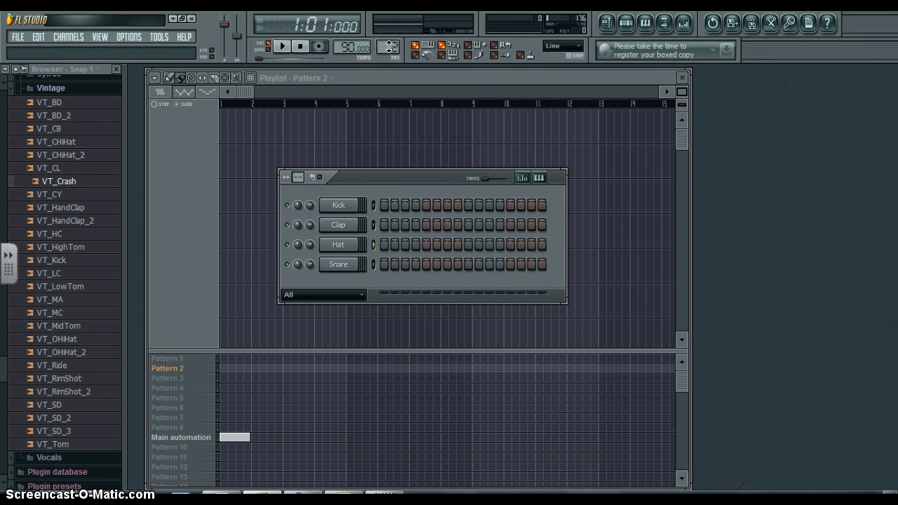
left_click_drag(388, 46, 388, 52)
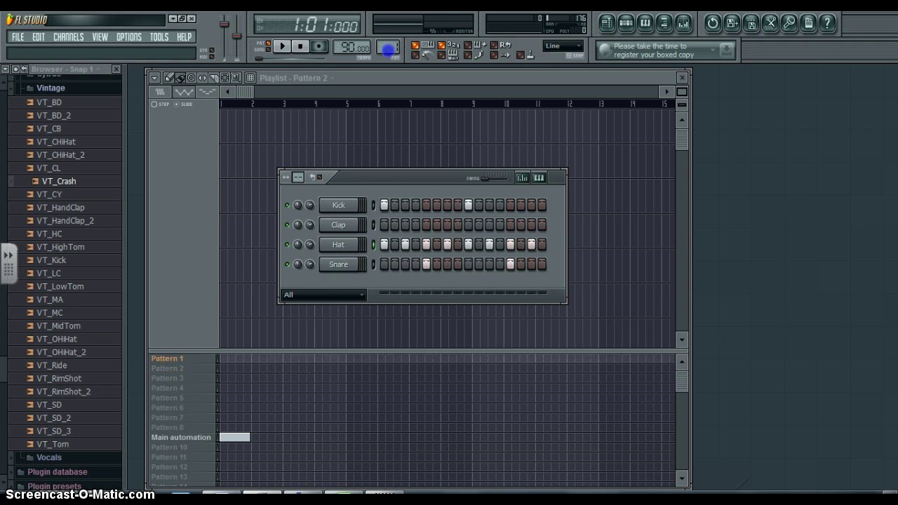
Step: Bring the playlist in front of the step sequencer and rename Pattern 1 as "Basic Beat"
left_click_drag(370, 178, 586, 146)
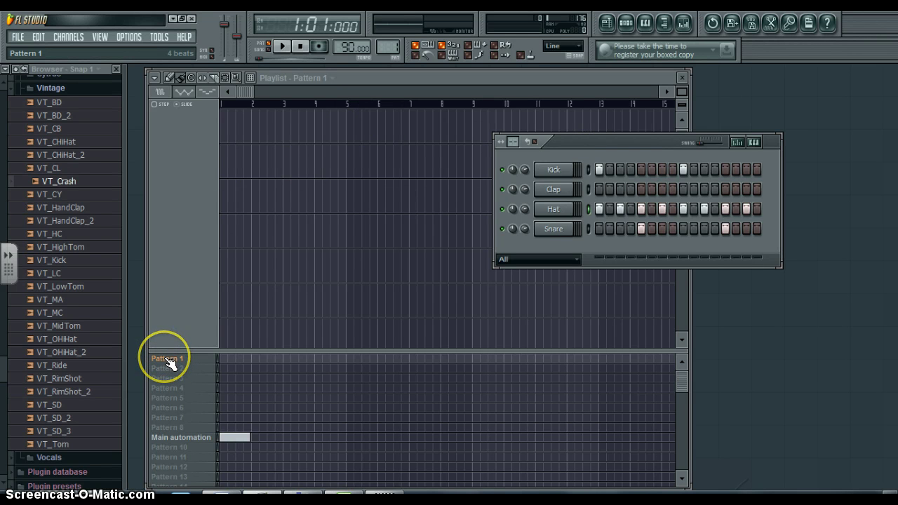
left_click(608, 22)
left_click(608, 22)
left_click(608, 22)
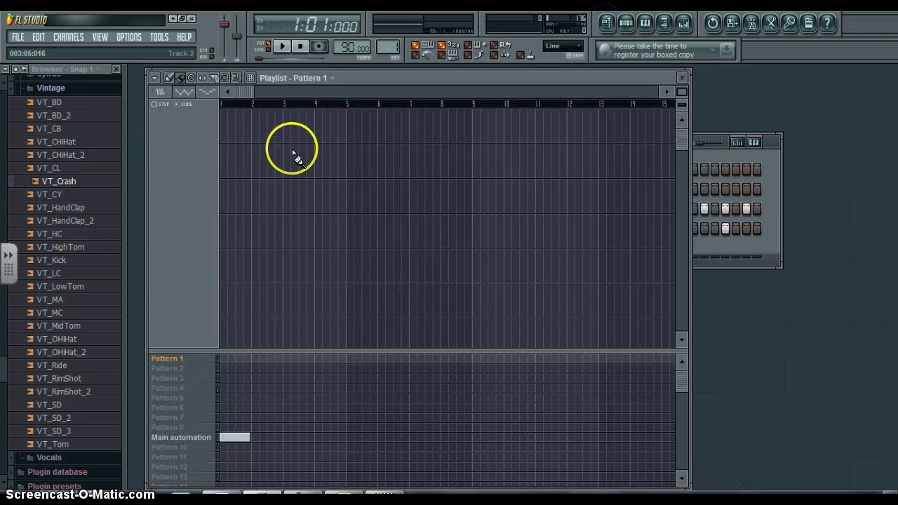
right_click(165, 357)
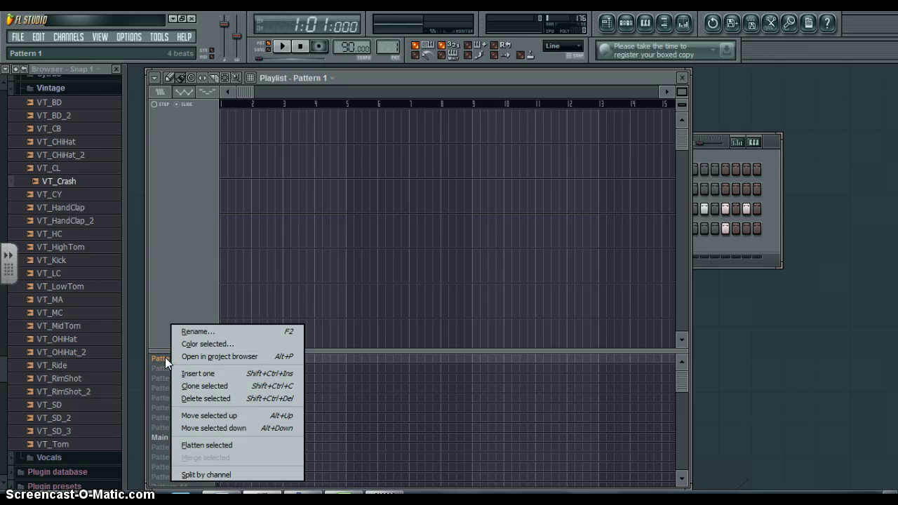
left_click(196, 332)
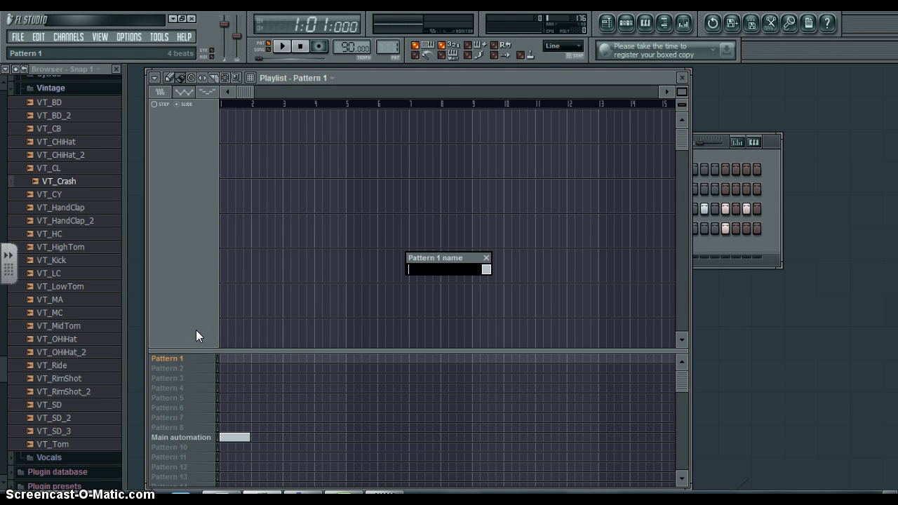
type("Basic Beat")
key("Return")
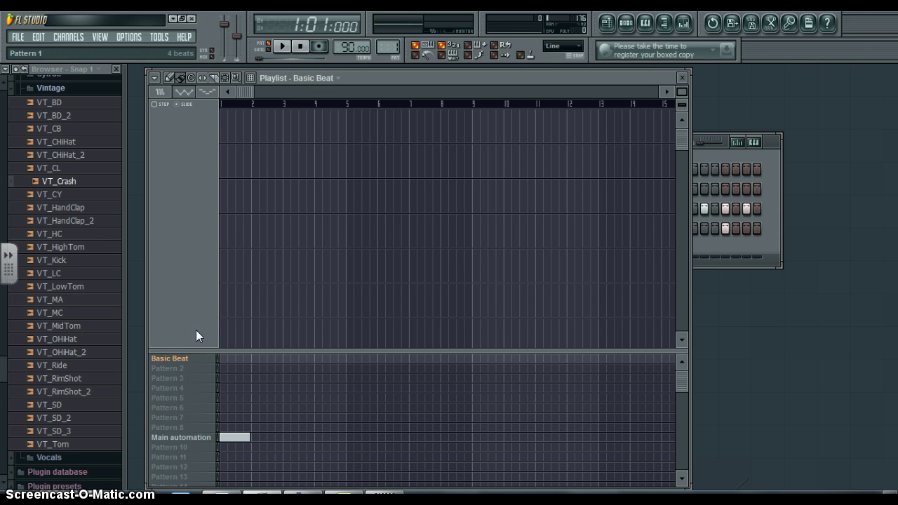
left_click(172, 359)
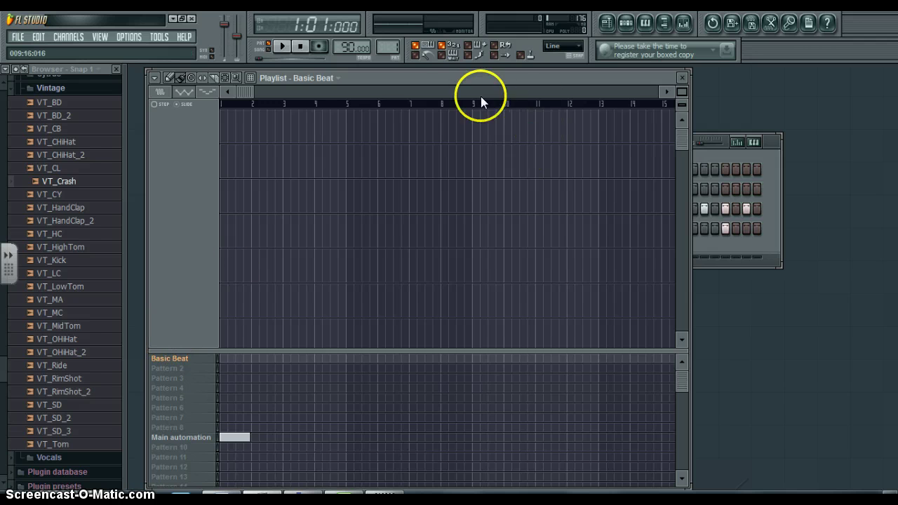
Step: Make Pattern 2 the active pattern and bring its step sequencer in front of the playlist
scroll(389, 50, "up", 1)
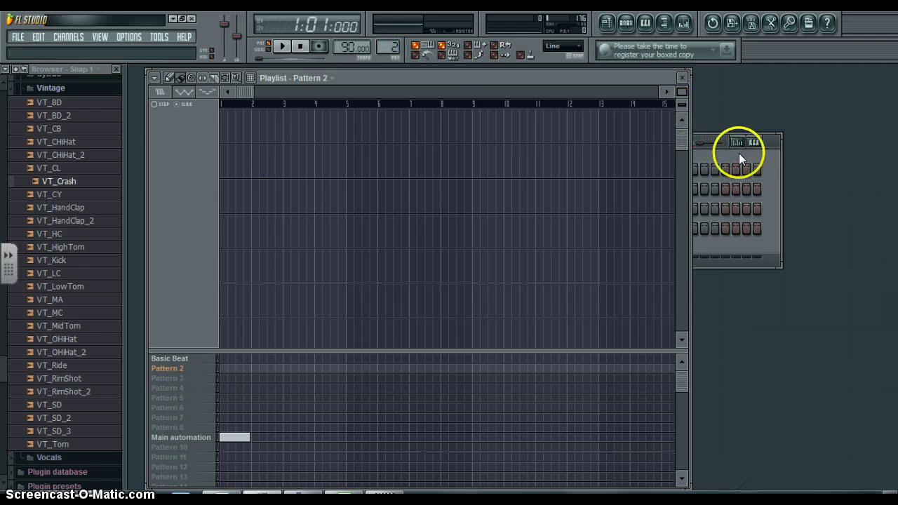
left_click(626, 22)
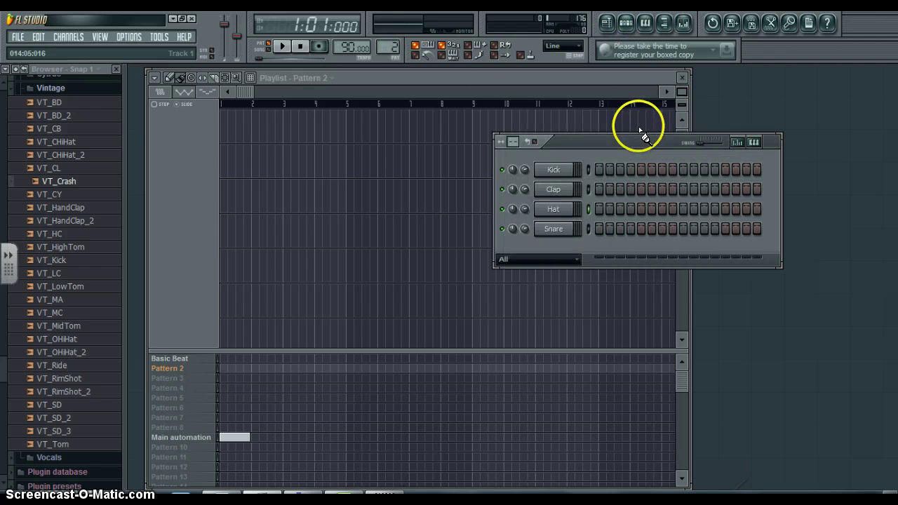
left_click_drag(638, 141, 476, 161)
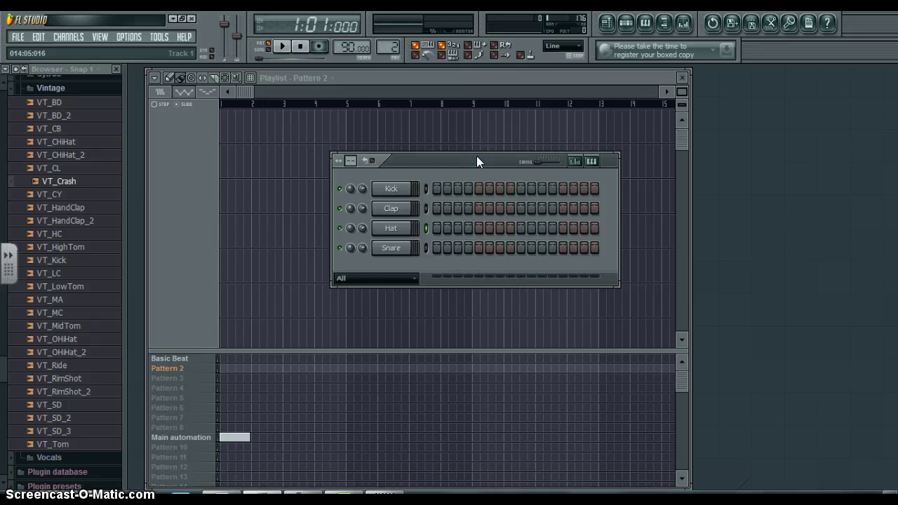
Step: Insert an FL Keys channel below the Snare channel and play a key on its keyboard to test the sound
left_click(390, 228)
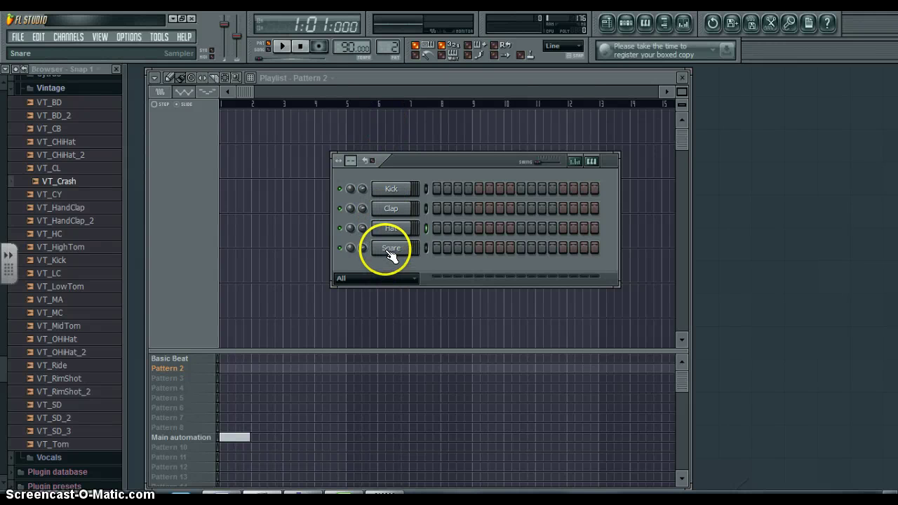
right_click(388, 250)
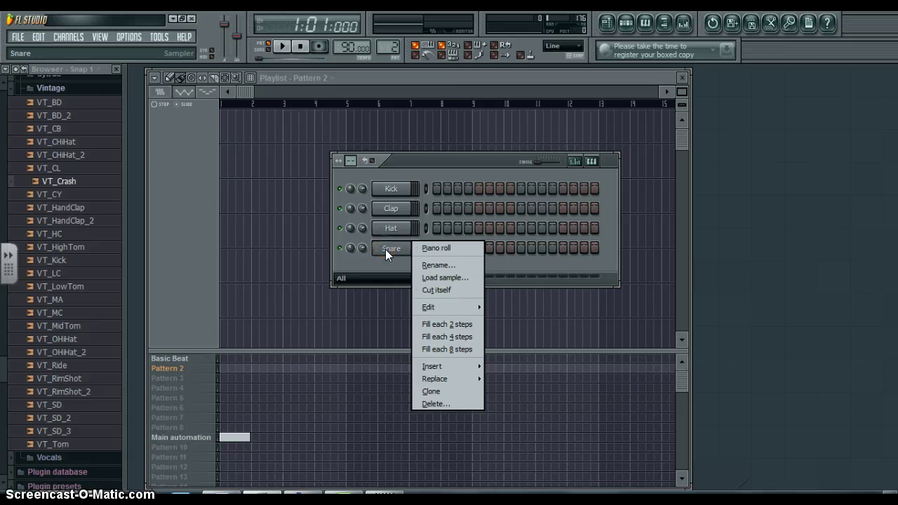
mouse_move(445, 364)
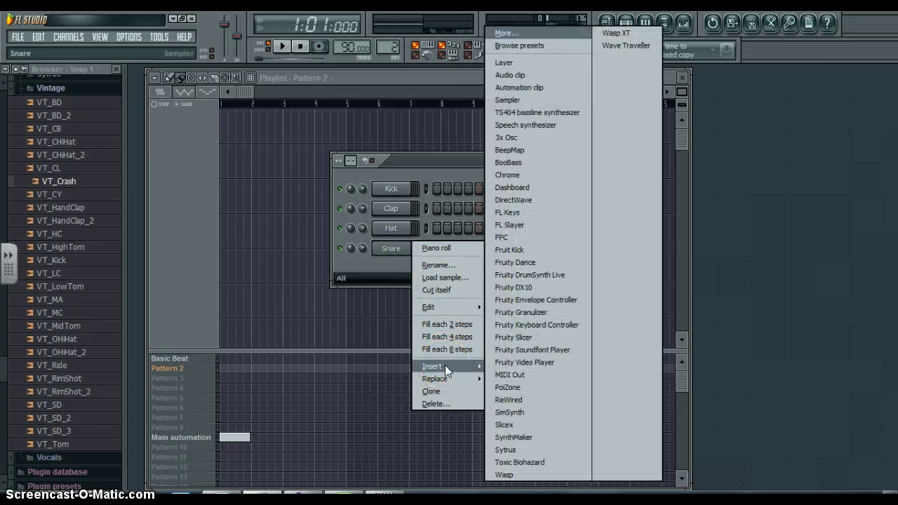
left_click(516, 211)
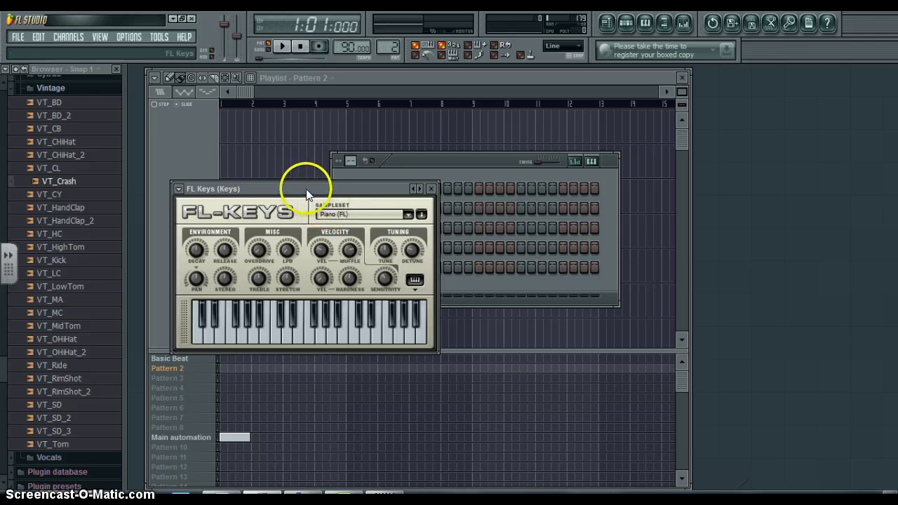
left_click_drag(306, 189, 514, 138)
left_click(459, 288)
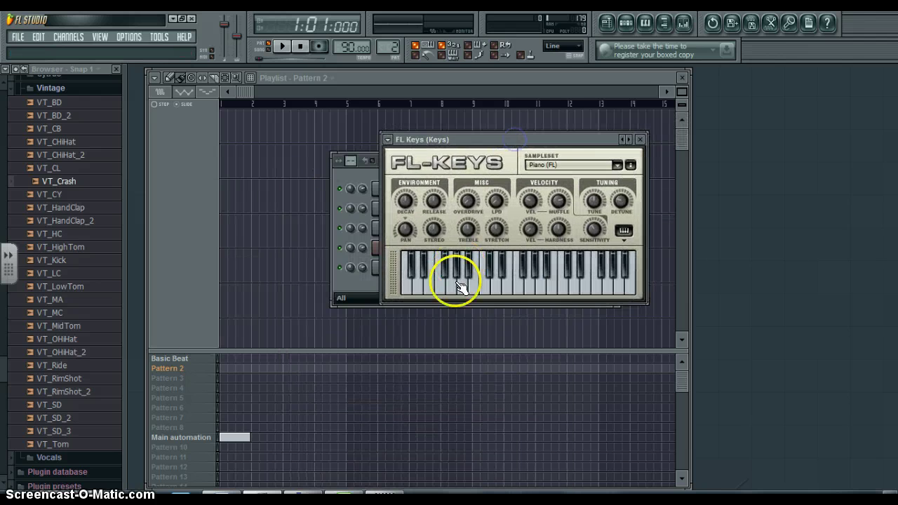
Step: Audition the Piano (FL), Rhodes (FL) and Roto Organ (FL) sample sets on the FL Keys keyboard and return to Piano (FL)
mouse_move(420, 288)
left_mouse_down()
mouse_move(521, 279)
mouse_move(549, 291)
mouse_move(437, 286)
mouse_move(569, 276)
mouse_move(483, 278)
mouse_move(559, 284)
left_mouse_up()
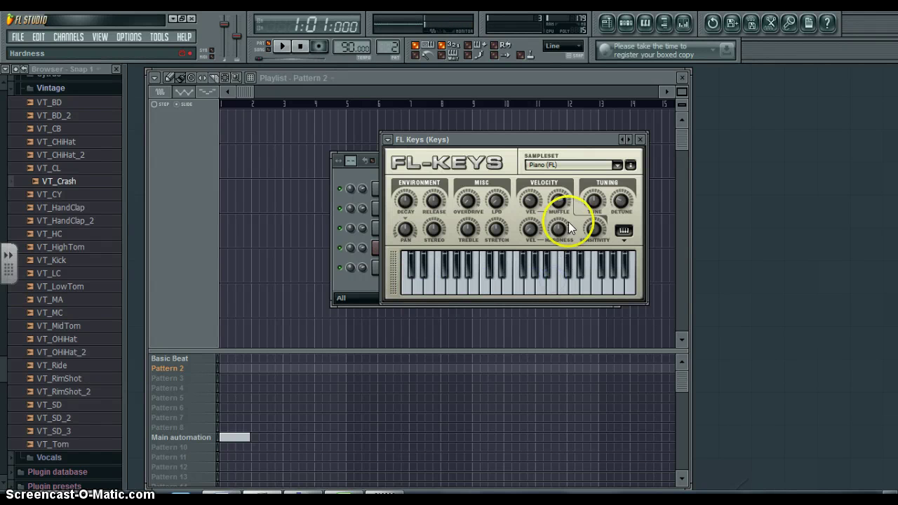
left_click(615, 166)
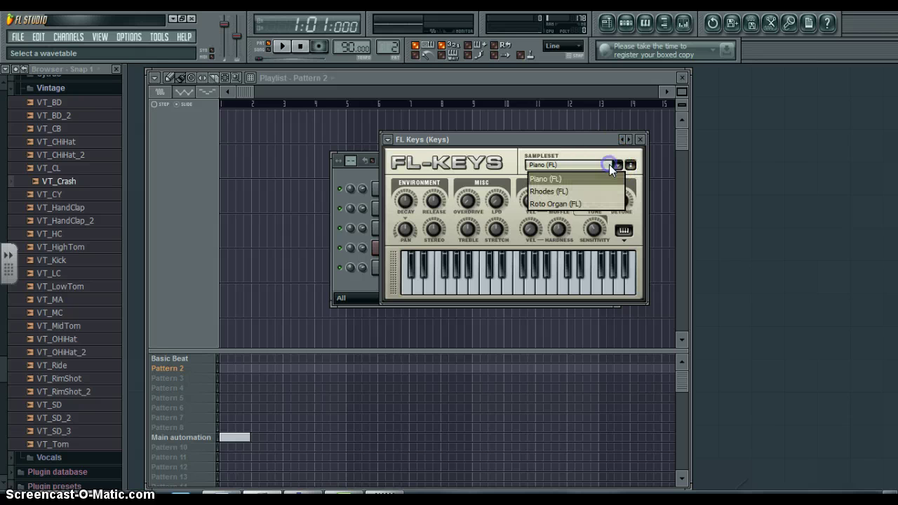
left_click(585, 193)
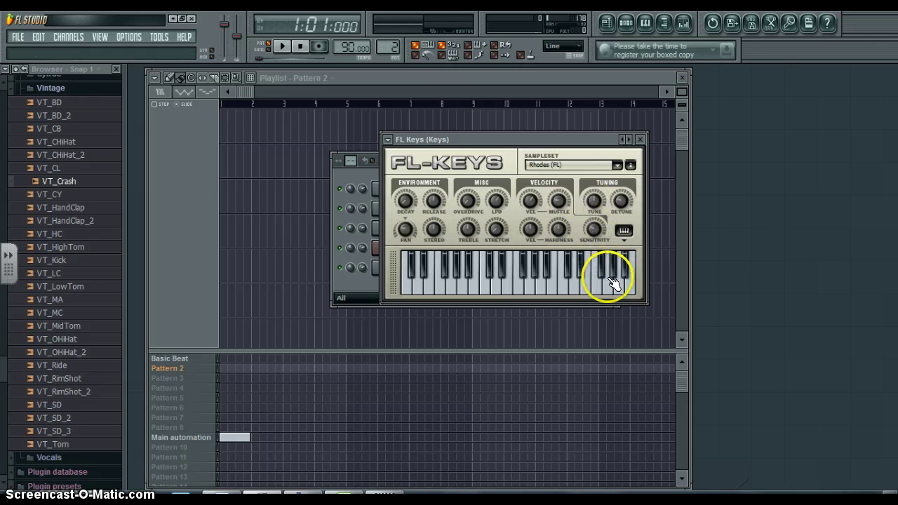
mouse_move(611, 276)
left_mouse_down()
mouse_move(491, 287)
mouse_move(513, 260)
mouse_move(581, 267)
left_mouse_up()
left_click(606, 171)
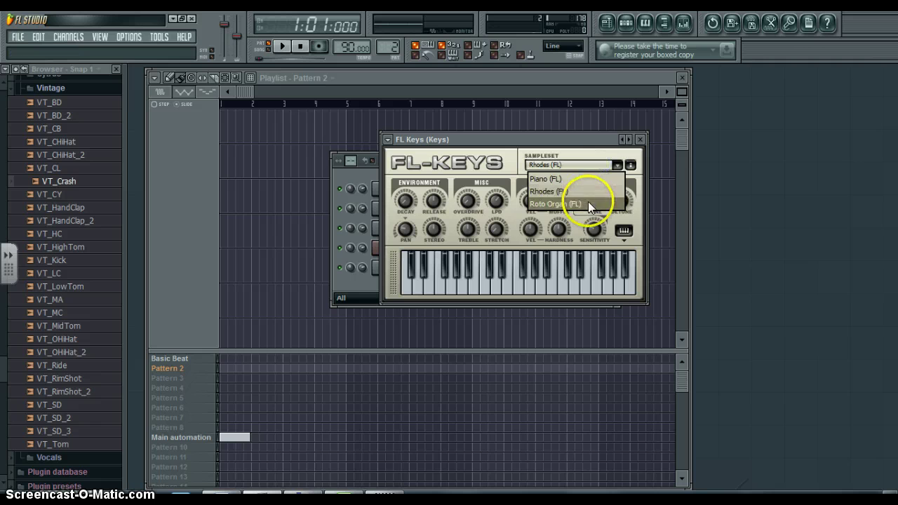
left_click(588, 202)
mouse_move(600, 289)
left_mouse_down()
mouse_move(437, 281)
mouse_move(572, 280)
mouse_move(475, 268)
left_mouse_up()
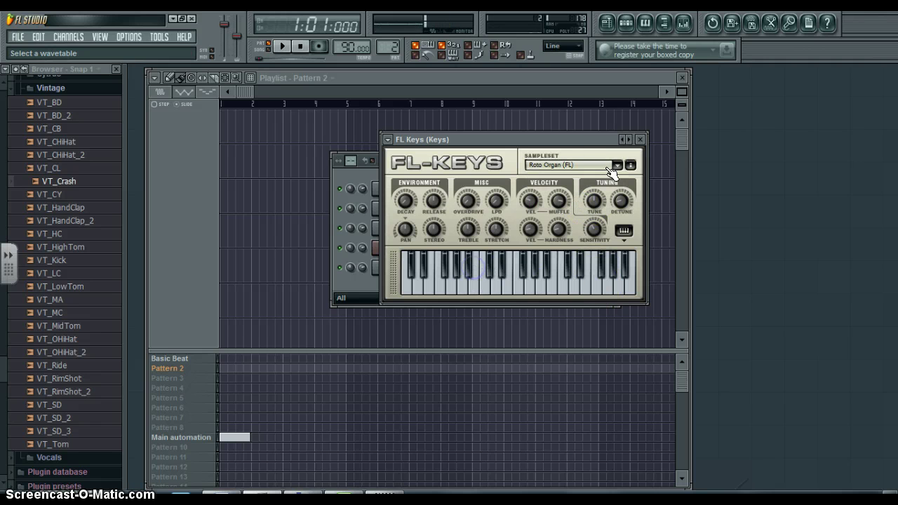
left_click(614, 166)
left_click(605, 177)
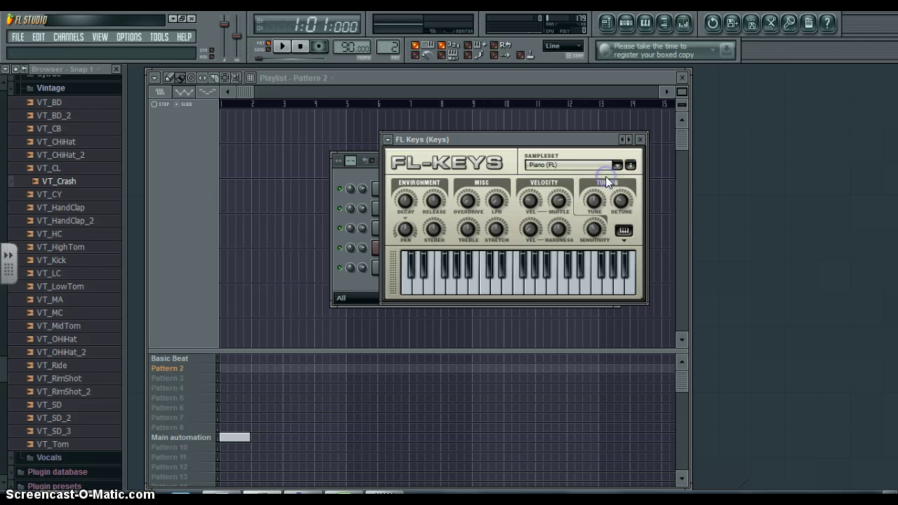
Step: Close the FL Keys window, open the Keys channel's piano roll and run over its keyboard to hear the notes
left_click(640, 139)
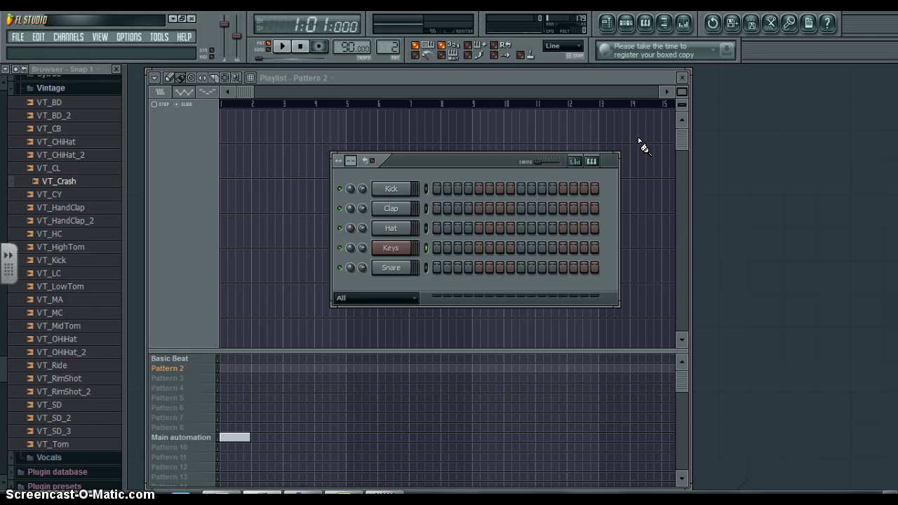
right_click(391, 250)
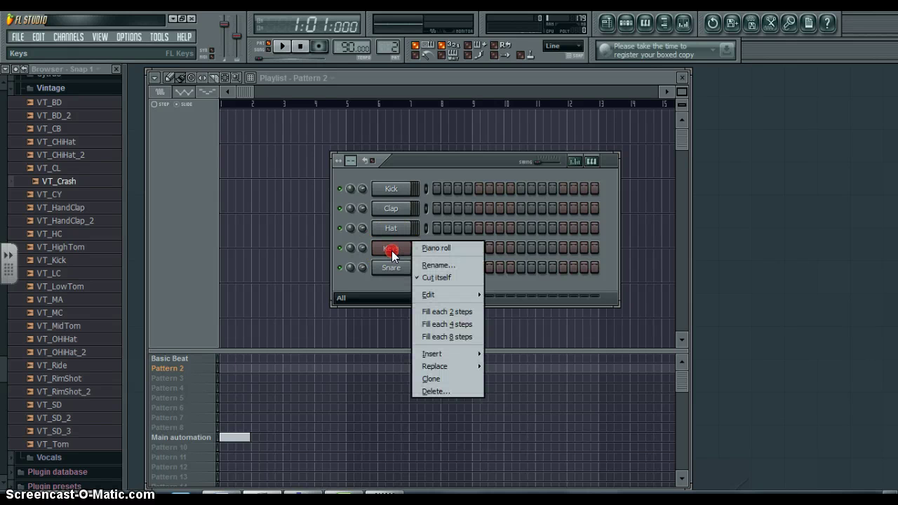
left_click(429, 248)
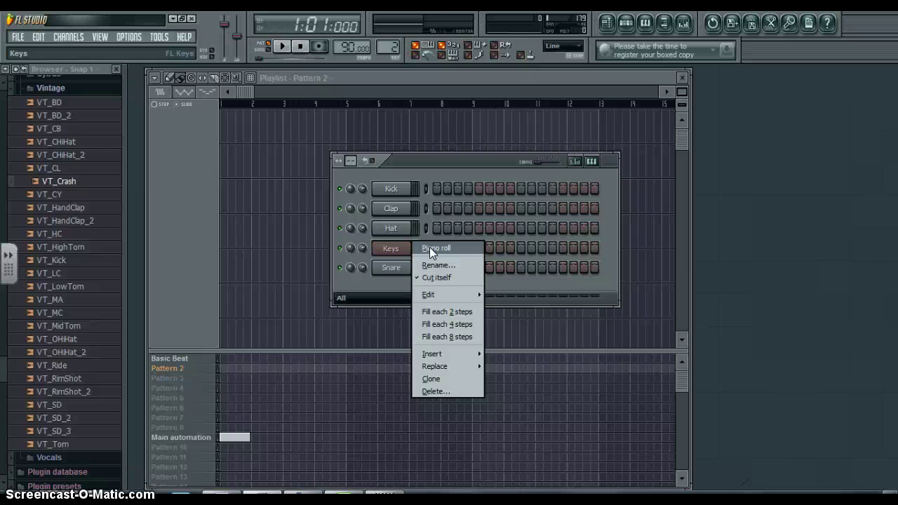
left_click(430, 248)
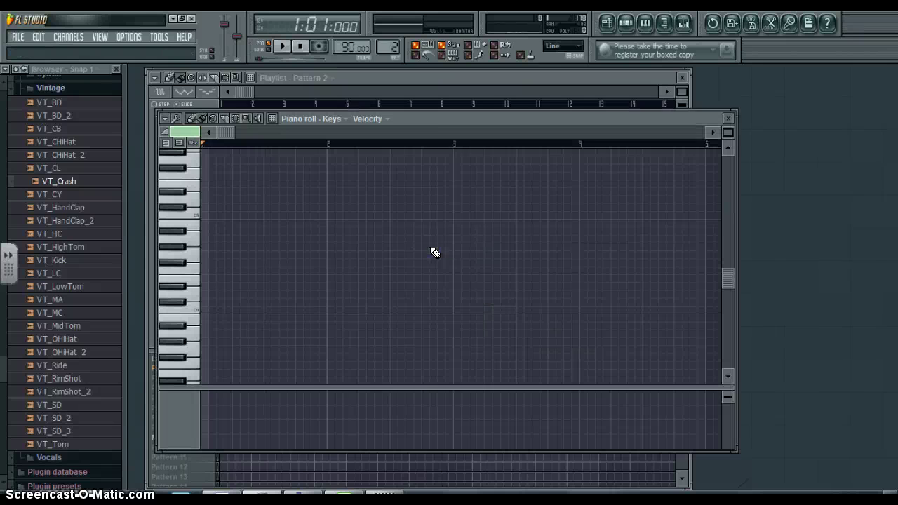
left_click_drag(481, 120, 535, 129)
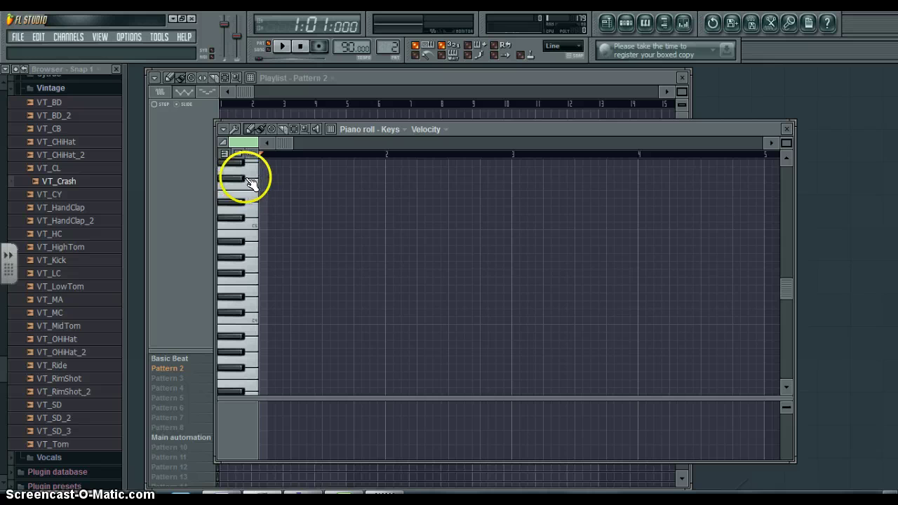
mouse_move(240, 177)
left_mouse_down()
mouse_move(246, 286)
mouse_move(243, 210)
left_mouse_up()
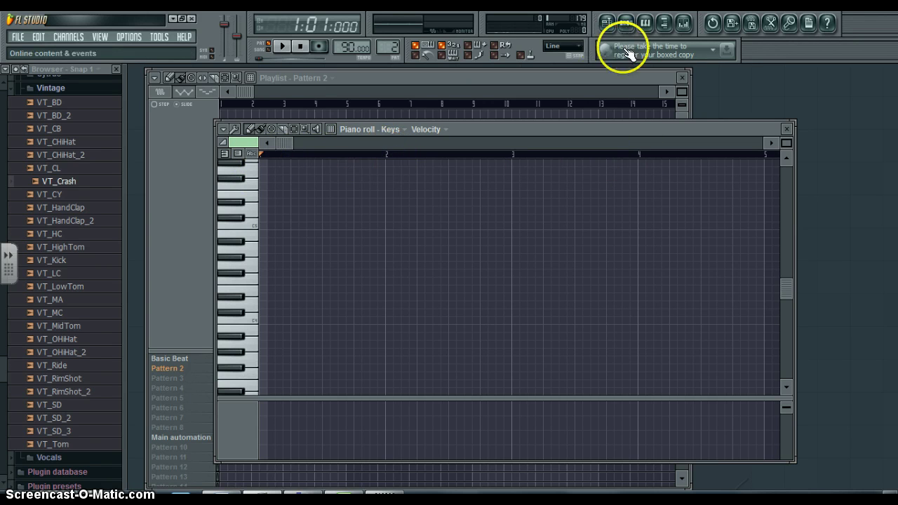
Step: Show the step sequencer over the piano roll to compare its steps with the piano roll grid, and bring the piano roll back in front
left_click(626, 25)
left_click_drag(455, 160, 327, 255)
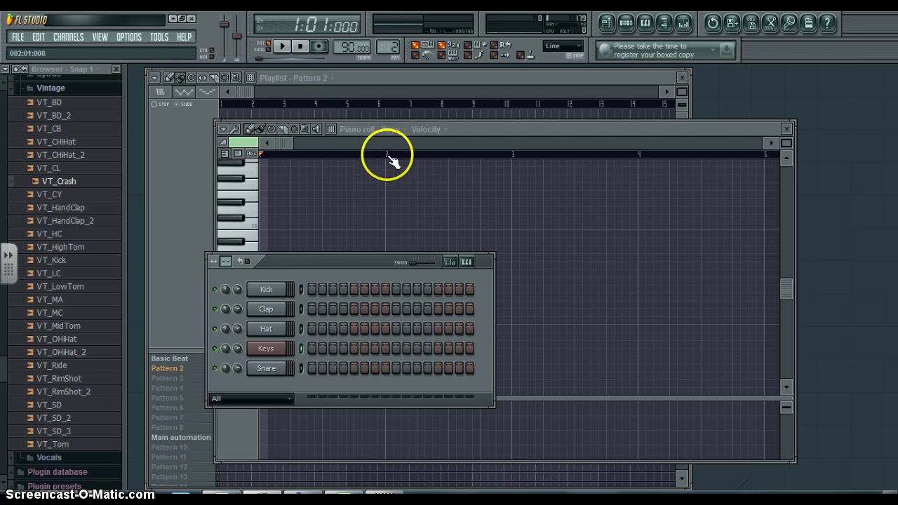
mouse_move(352, 259)
left_mouse_down()
mouse_move(397, 287)
mouse_move(349, 282)
left_mouse_up()
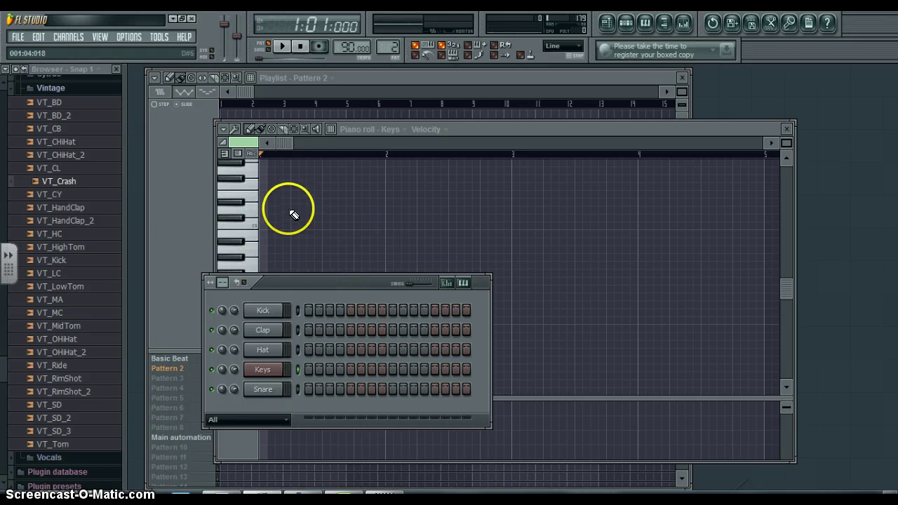
left_click(471, 129)
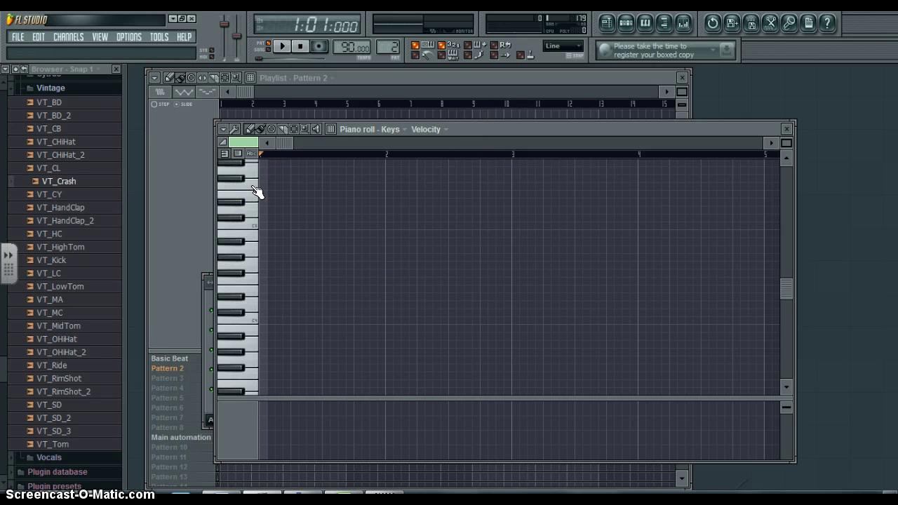
left_click(355, 281)
Step: Display note names on the piano roll's keyboard and choose the minor chord type for drawing
left_click(253, 153)
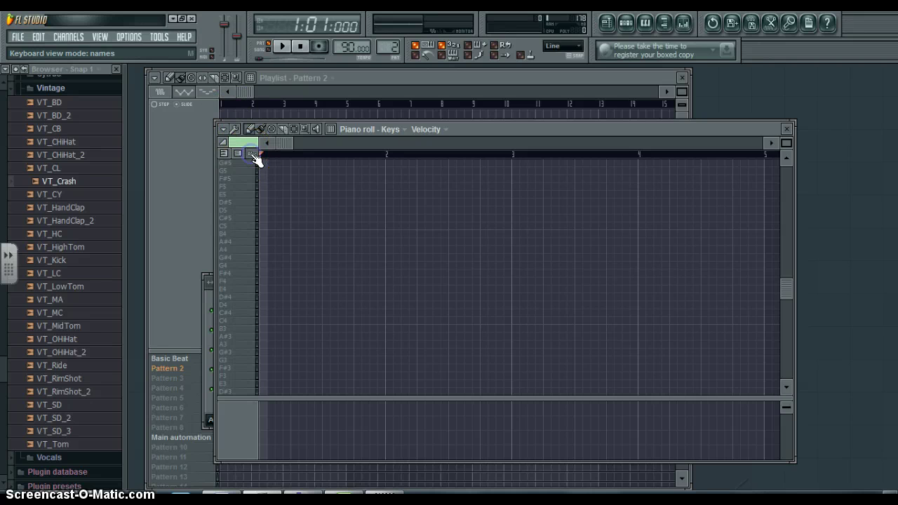
left_click(226, 234)
left_click(223, 130)
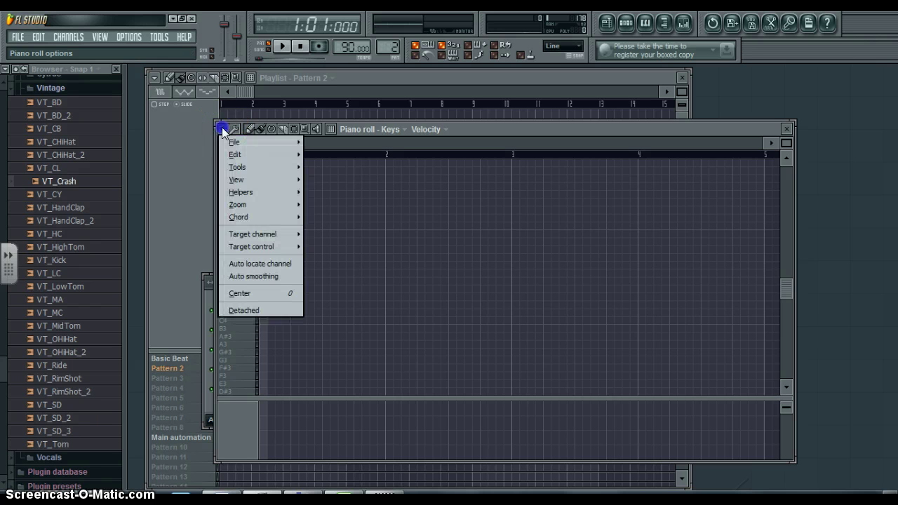
mouse_move(235, 217)
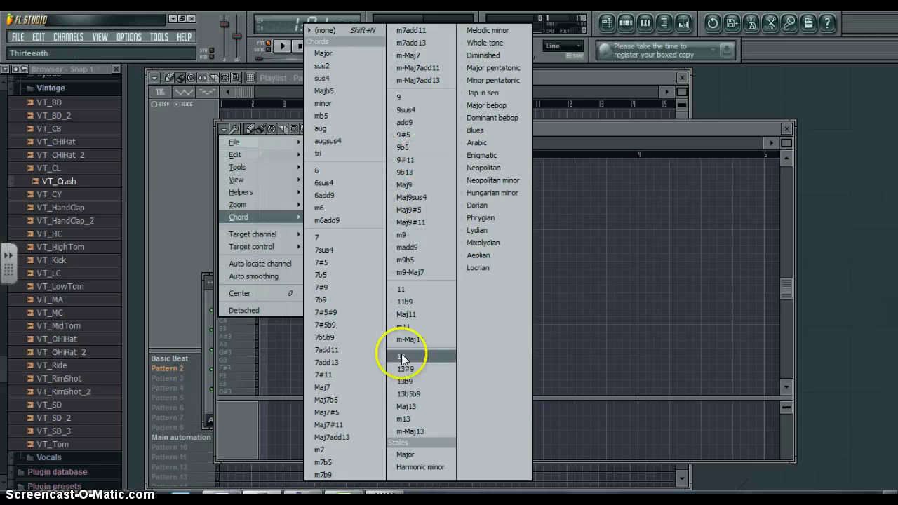
left_click(343, 140)
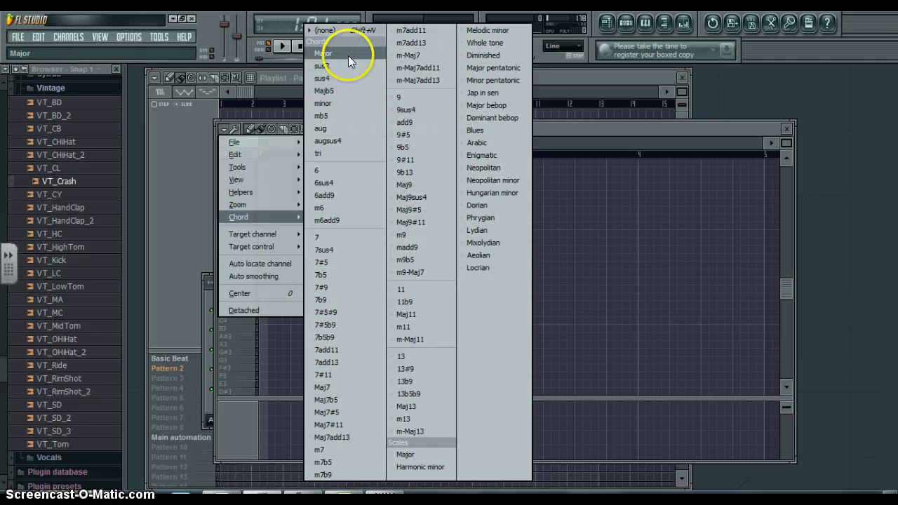
left_click(346, 103)
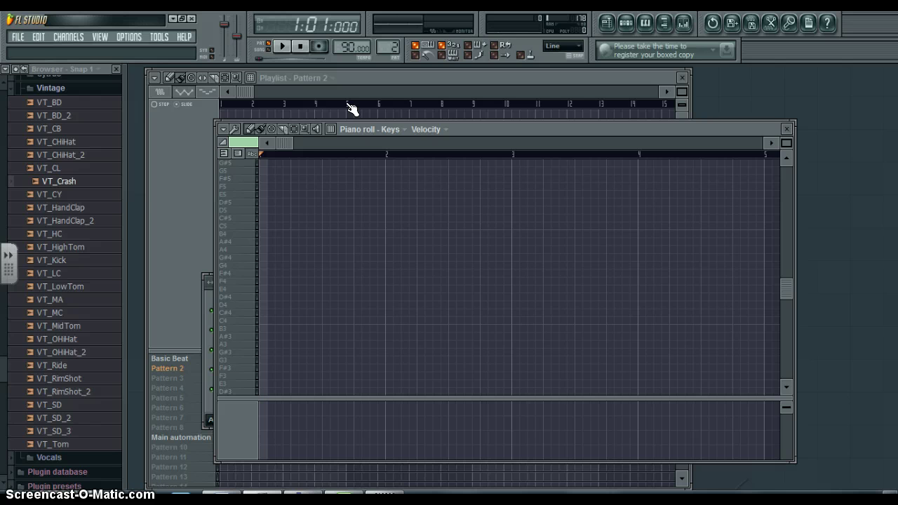
Step: Enlarge the piano roll window and draw a minor chord rooted on C5 at the start of bar 1, one bar long
left_click(237, 255)
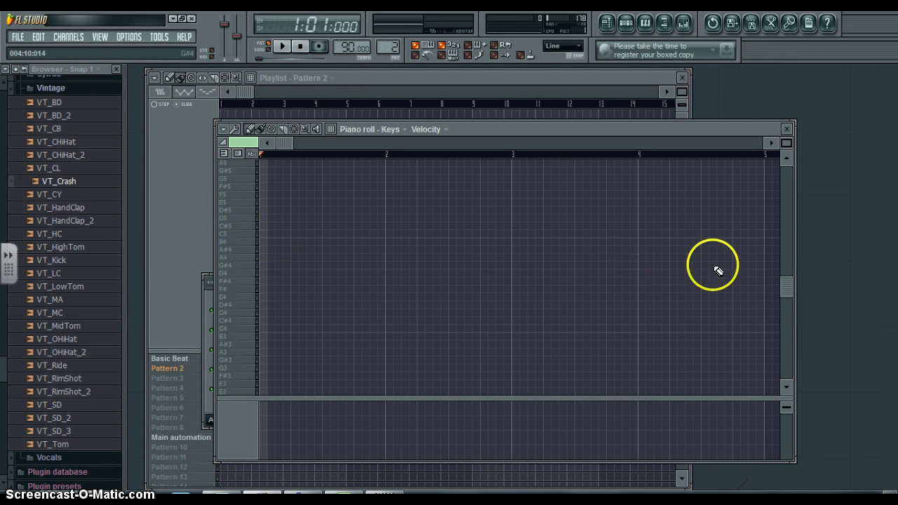
left_click_drag(782, 287, 783, 271)
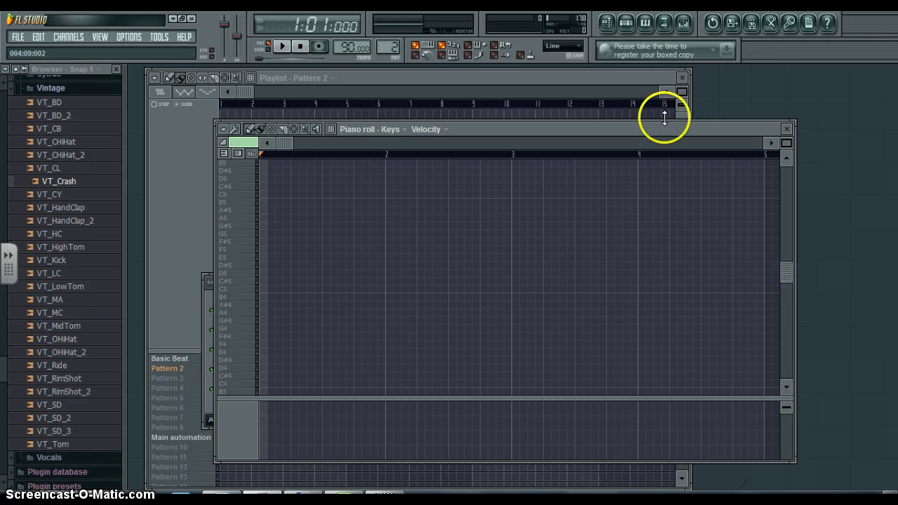
left_click_drag(666, 120, 672, 64)
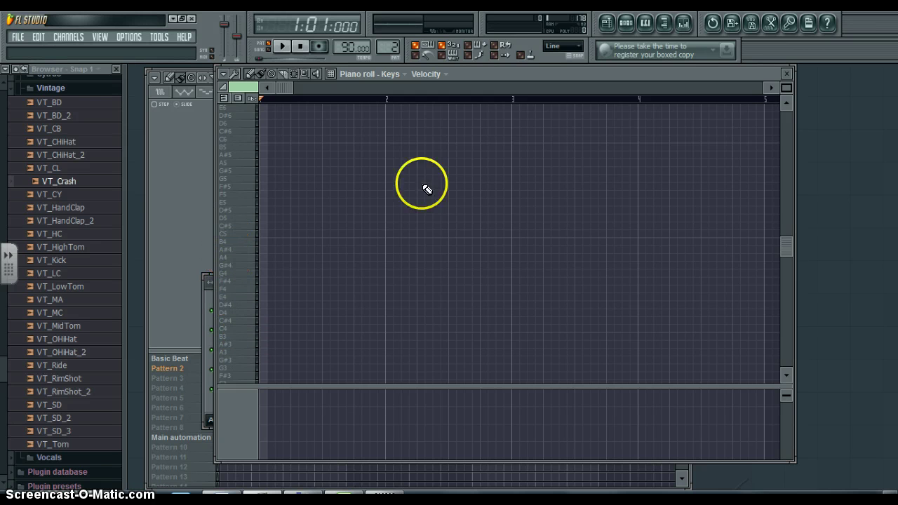
left_click_drag(782, 246, 782, 231)
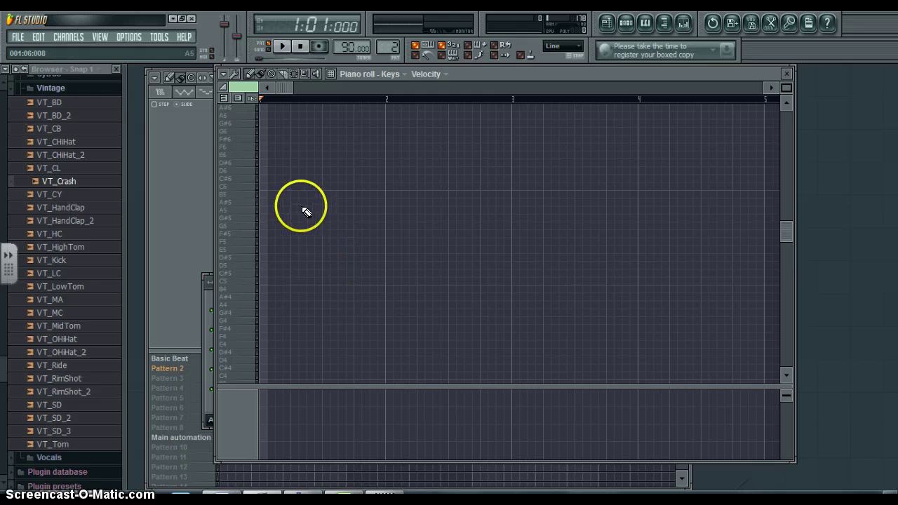
left_click(266, 282)
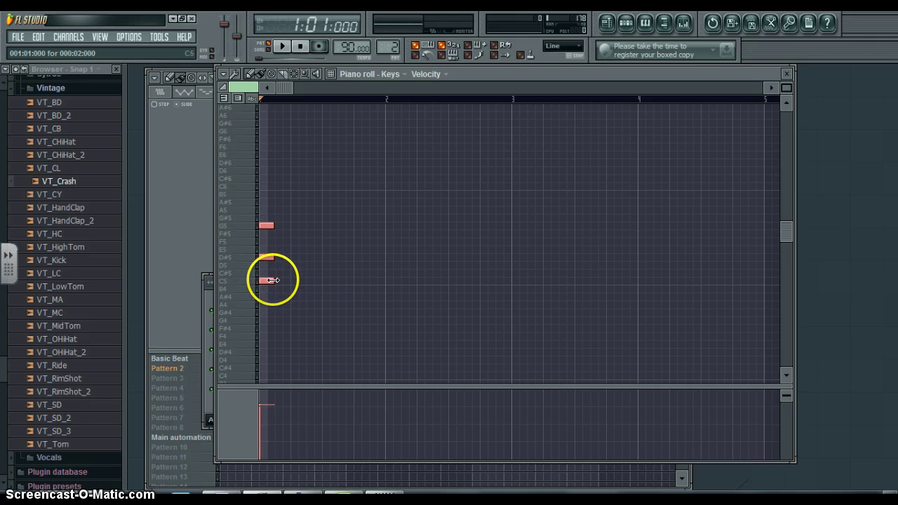
left_click_drag(271, 280, 385, 278)
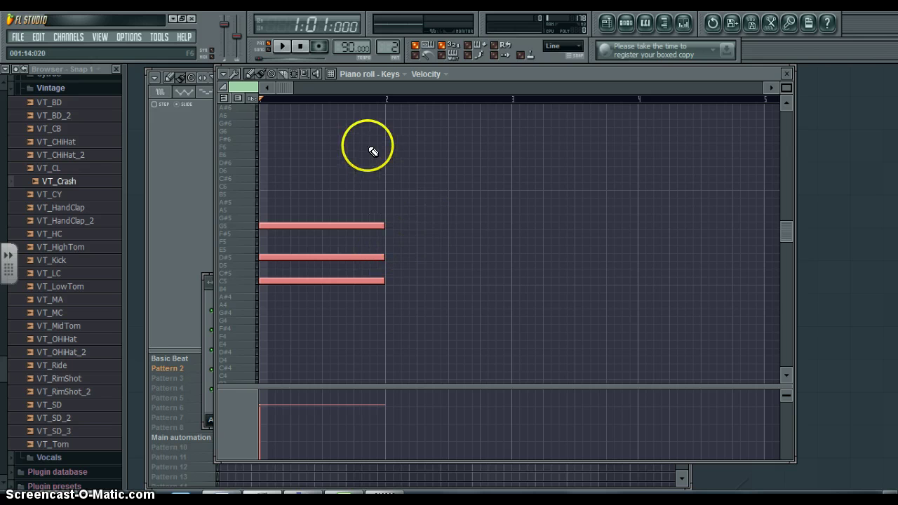
Step: Switch the chord type to Major, draw a one-bar chord rooted on D5 in bar 2 and audition both chords
left_click(221, 73)
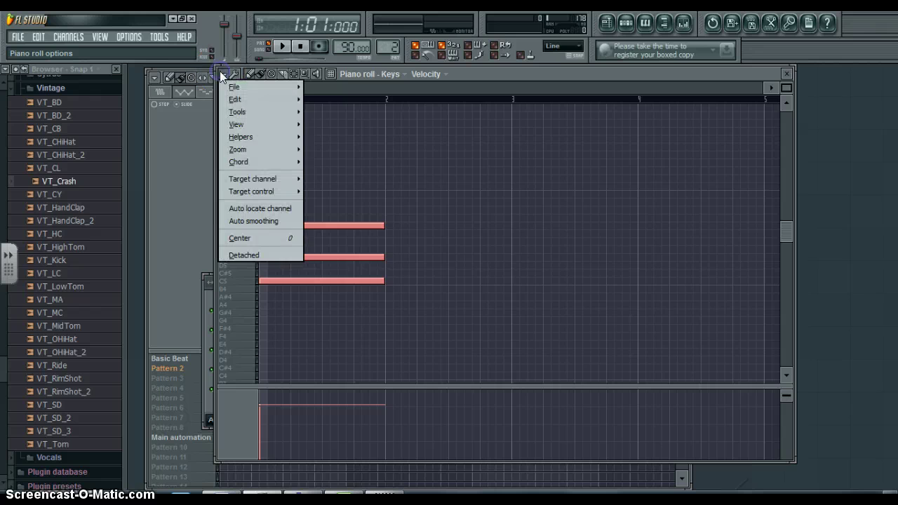
mouse_move(243, 165)
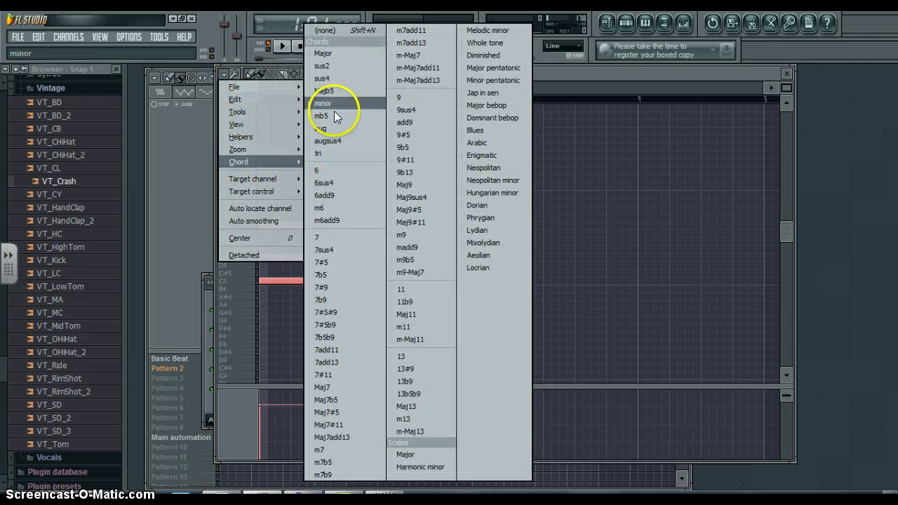
left_click(336, 53)
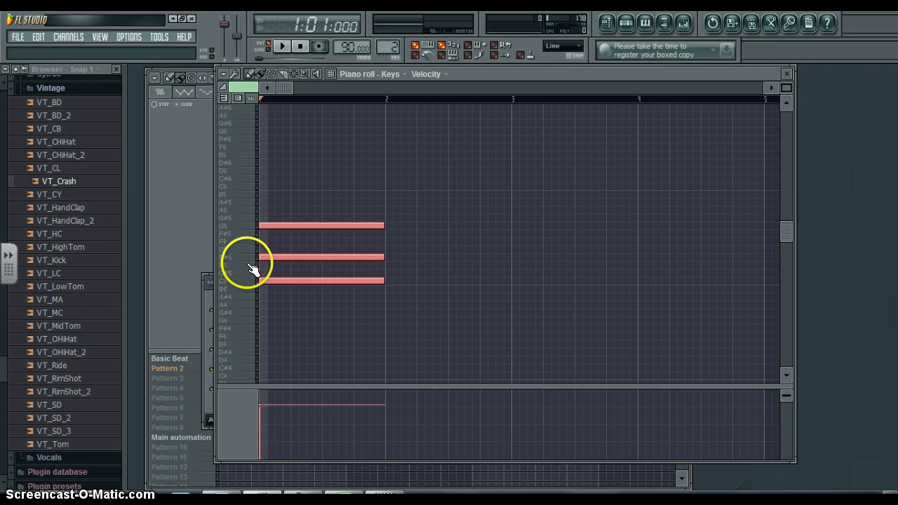
left_click(386, 264)
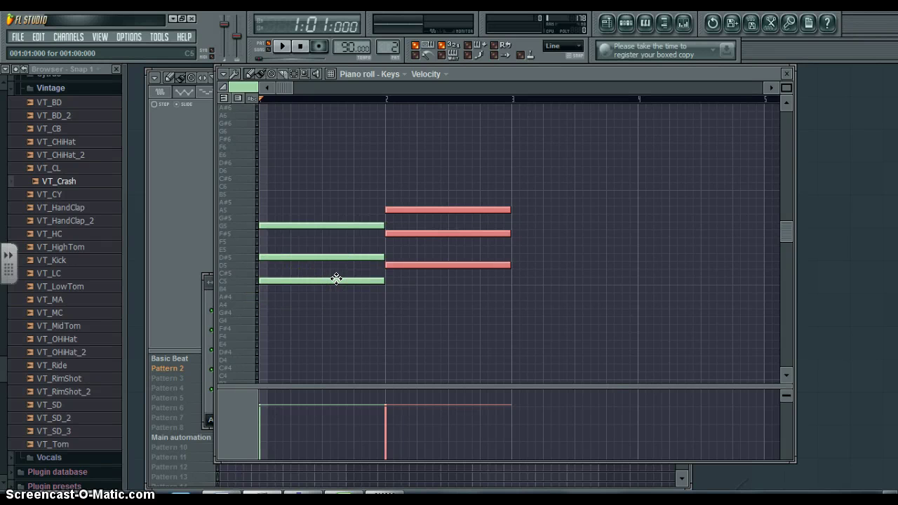
left_click_drag(336, 278, 278, 282)
left_click(435, 261)
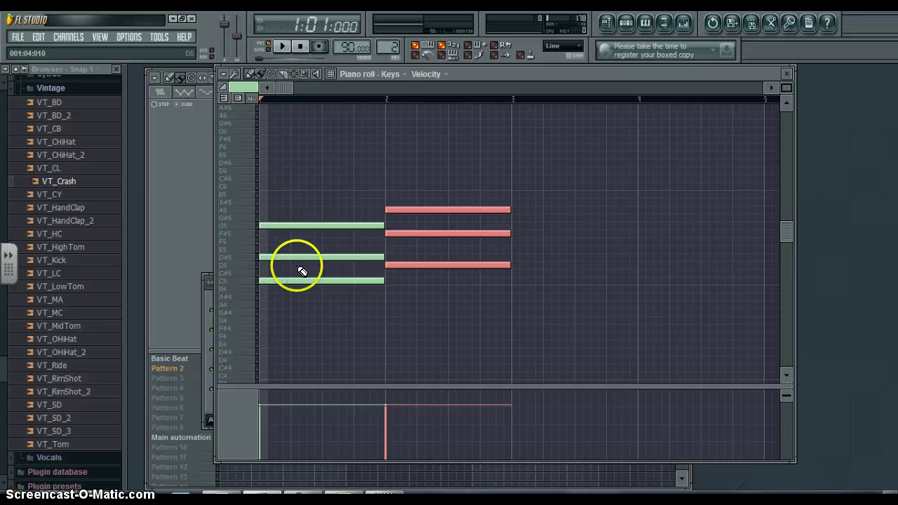
left_click(223, 70)
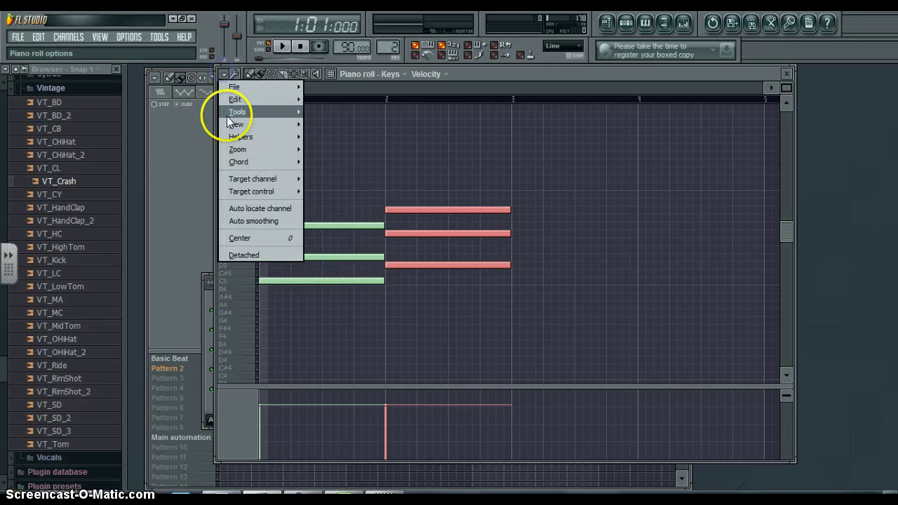
mouse_move(242, 162)
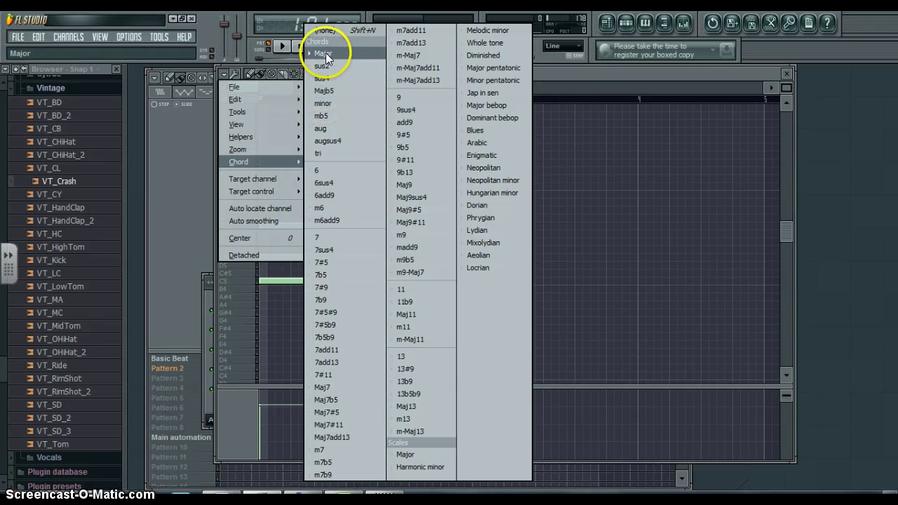
left_click(190, 158)
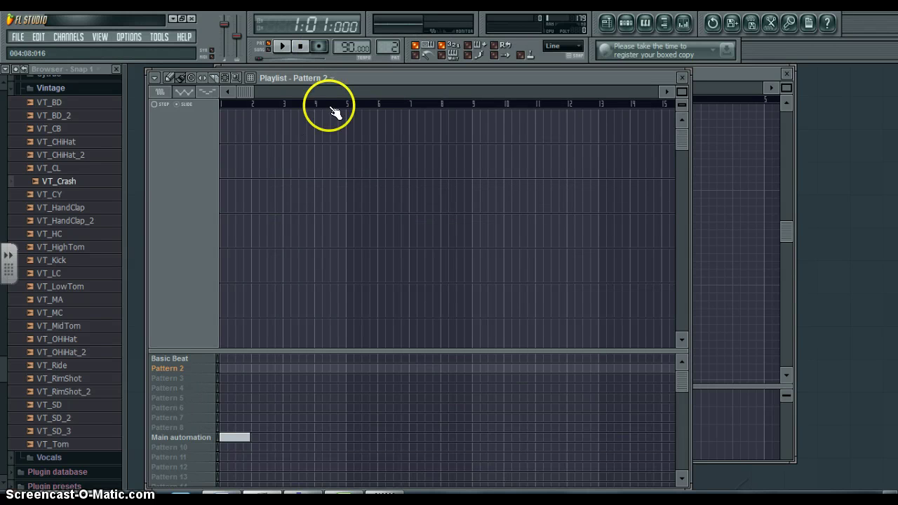
left_click(717, 70)
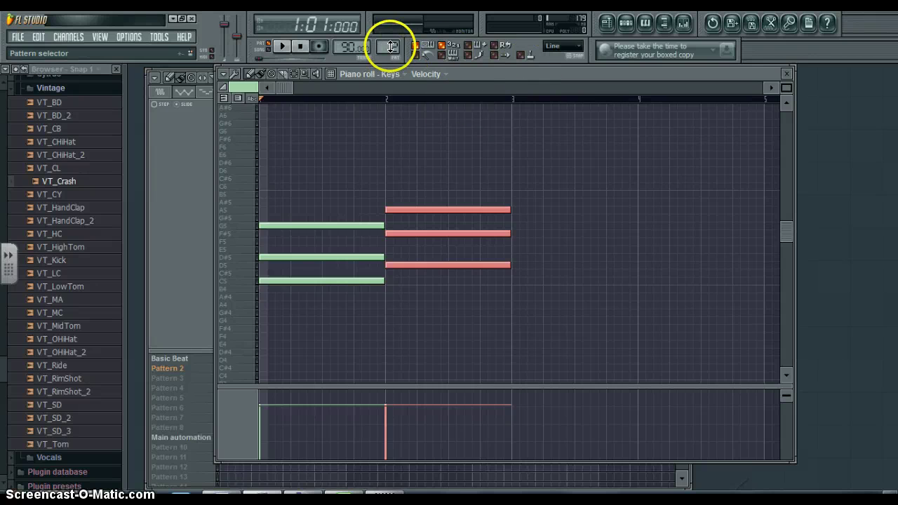
Step: Switch to pattern 3, show the step sequencer and move it up over the middle of the piano roll
left_click_drag(391, 47, 391, 38)
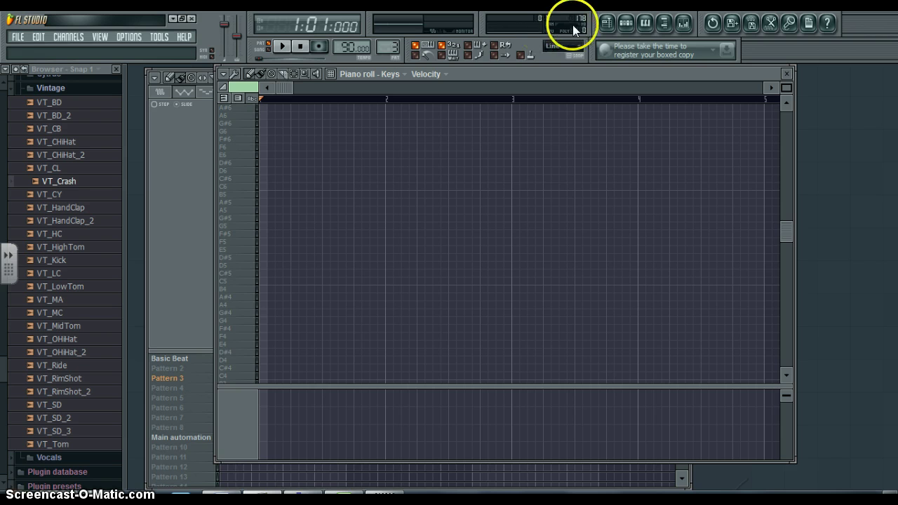
left_click(627, 23)
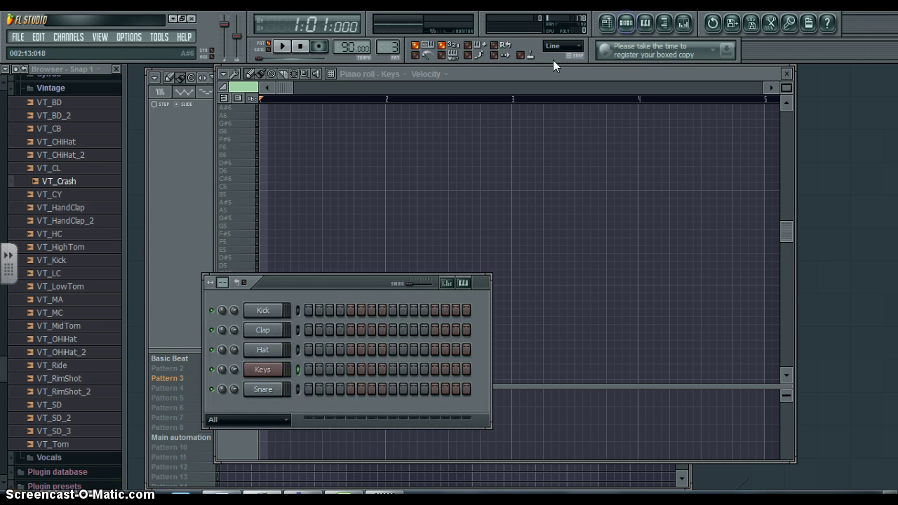
left_click_drag(329, 283, 389, 190)
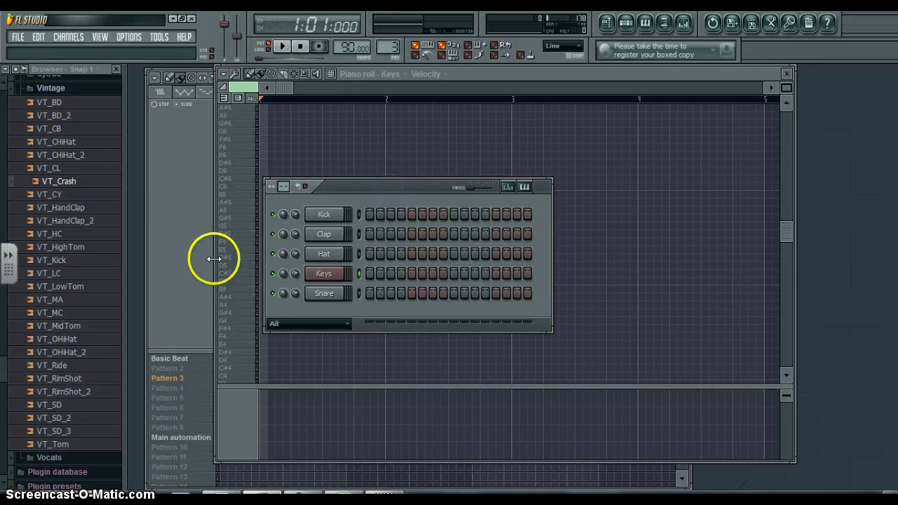
Step: Bring the playlist to the front and rename pattern 2 as Chords
left_click(183, 241)
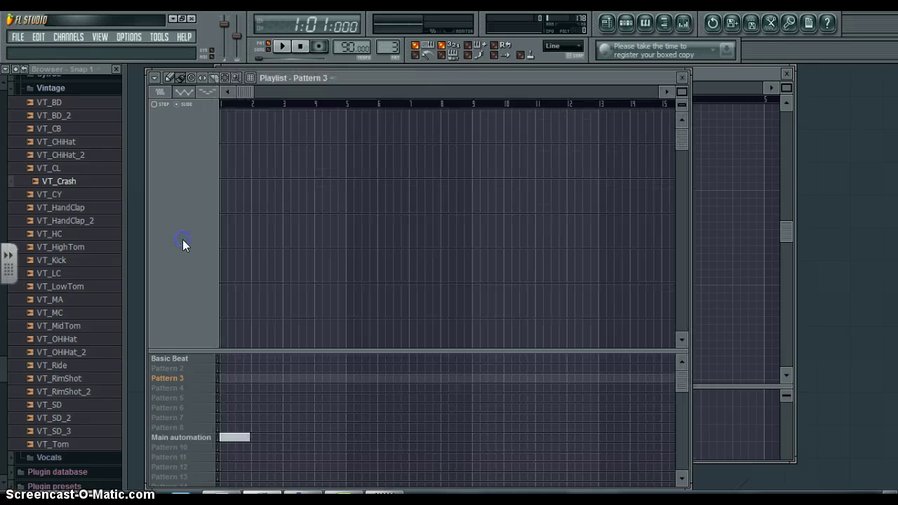
right_click(169, 366)
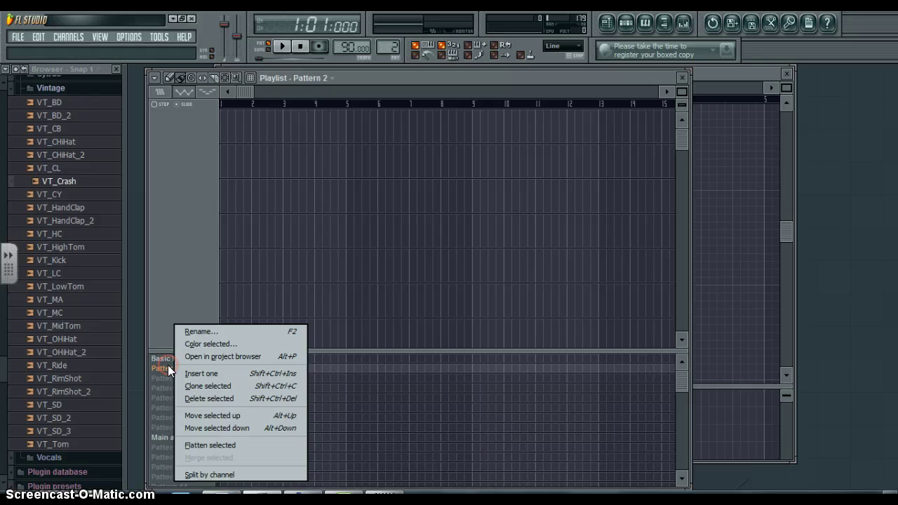
left_click(195, 331)
type("CHords")
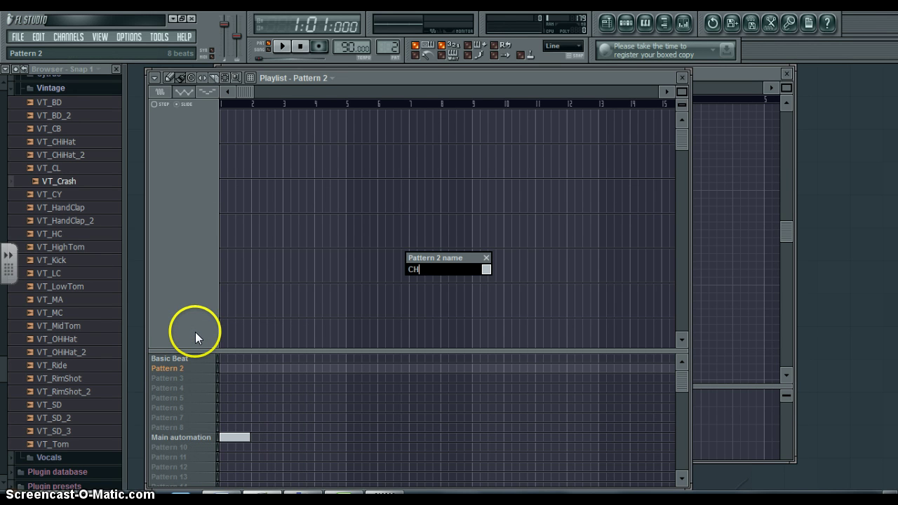
key("BackSpace")
key("BackSpace")
key("BackSpace")
key("BackSpace")
key("BackSpace")
type("hords")
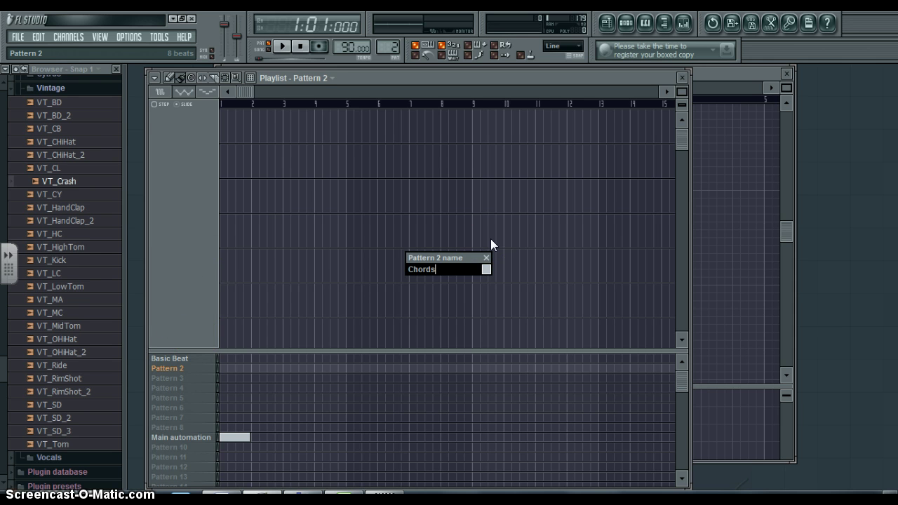
key("Return")
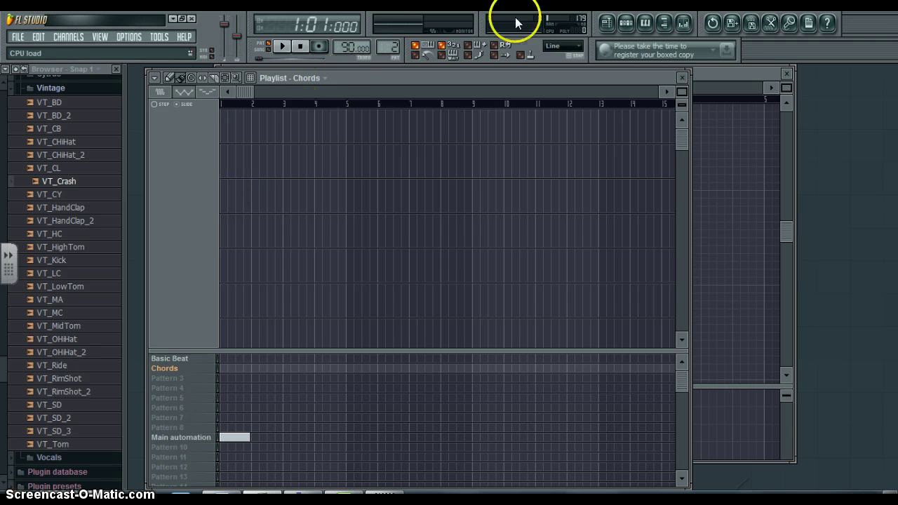
Step: Show the Chords pattern in the step sequencer and the Keys piano roll, play it back and stop playback
left_click(625, 23)
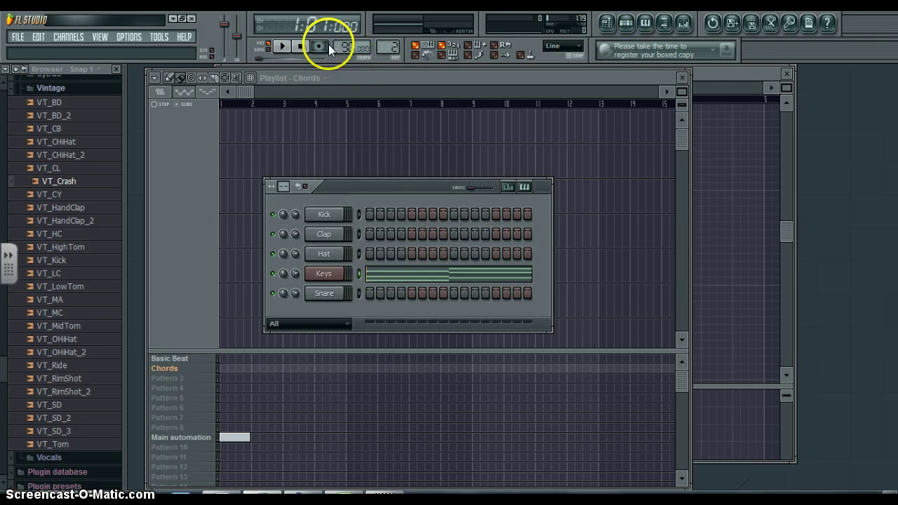
left_click(738, 70)
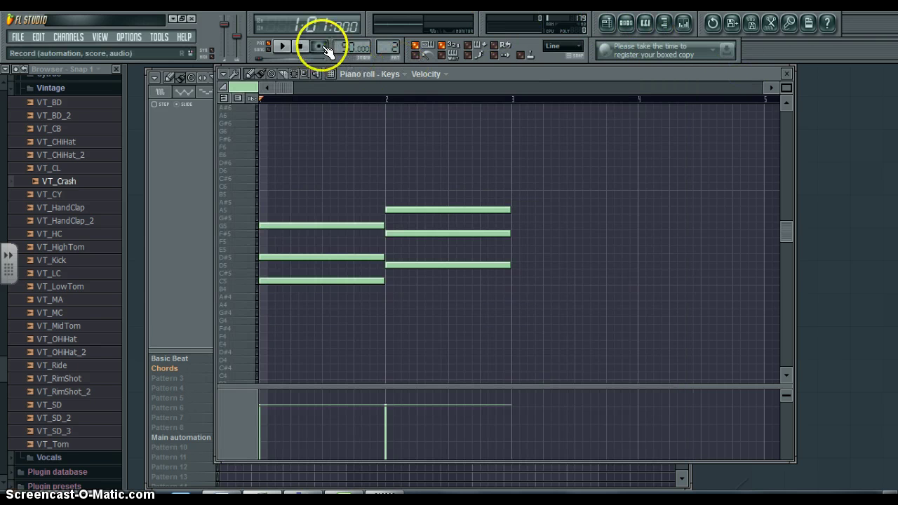
left_click(283, 47)
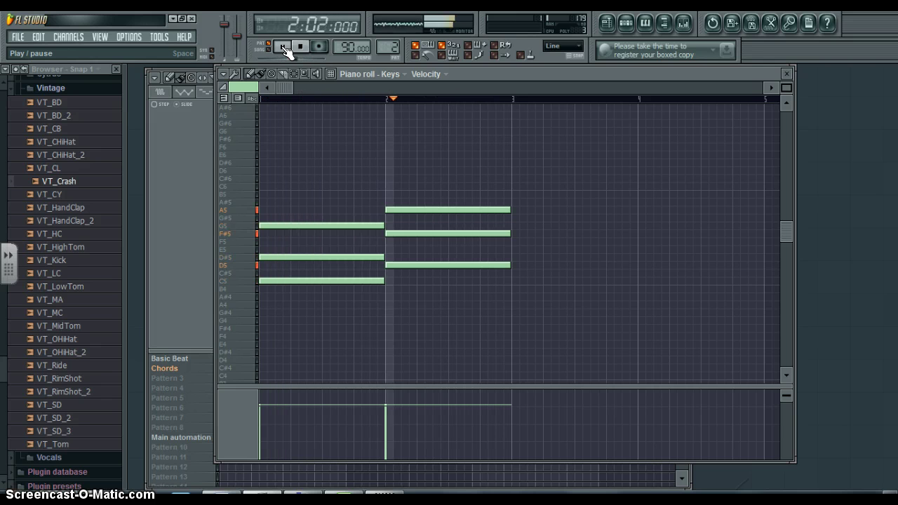
left_click(303, 45)
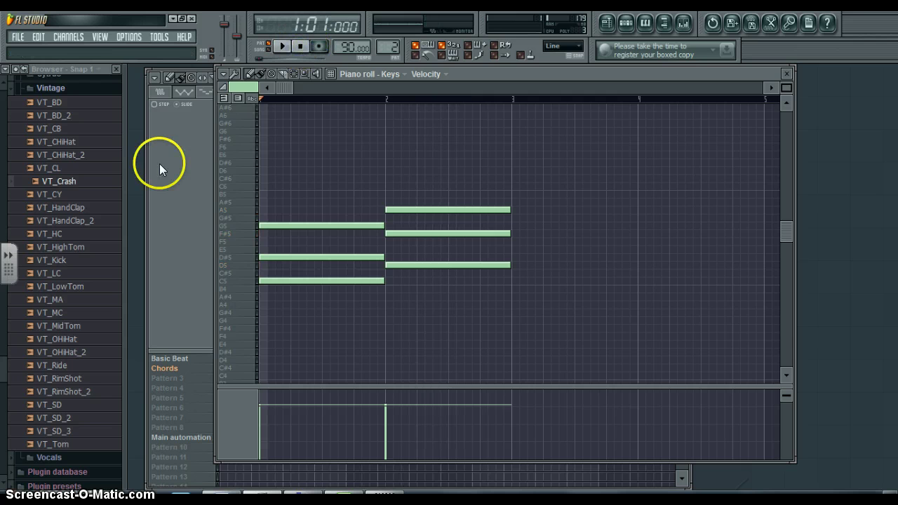
Step: Bring the playlist forward, switch to empty pattern 3 and show the step sequencer
left_click(177, 156)
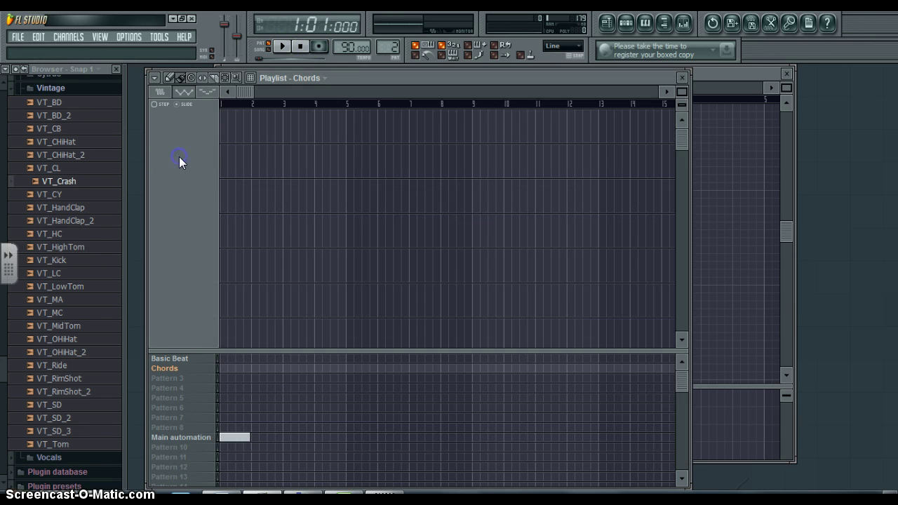
left_click(391, 47)
scroll(390, 47, "up", 1)
left_click(624, 22)
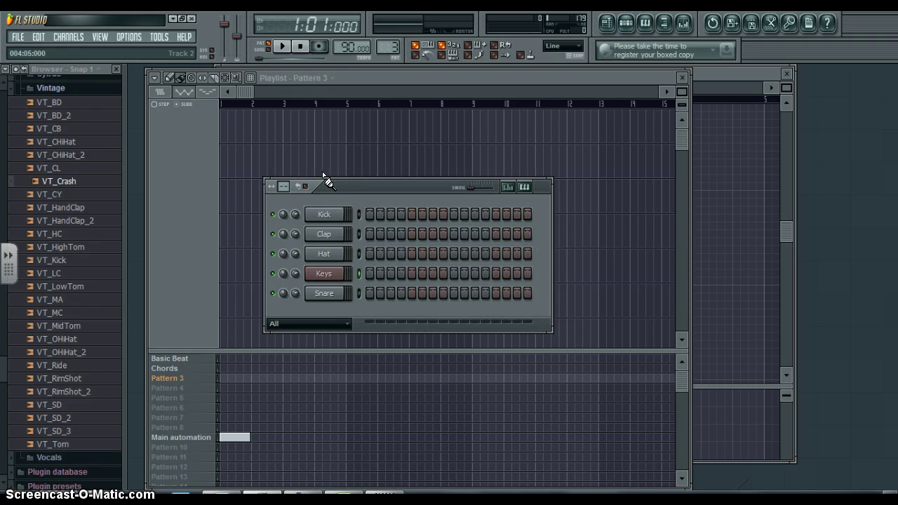
left_click(271, 192)
Step: Insert a BooBass channel above Snare, audition it on its settings keyboard and close the channel settings
right_click(326, 296)
left_click(413, 413)
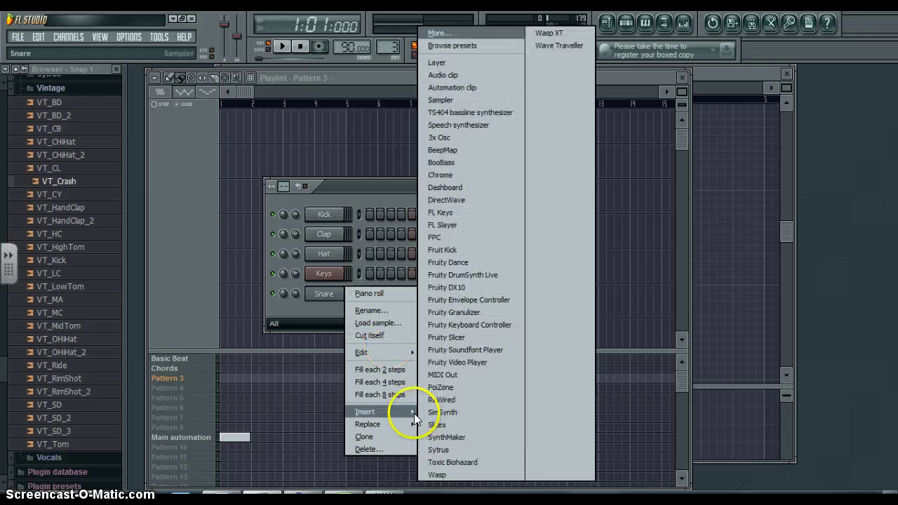
left_click(460, 162)
mouse_move(773, 284)
left_mouse_down()
mouse_move(830, 277)
mouse_move(743, 276)
mouse_move(800, 281)
left_mouse_up()
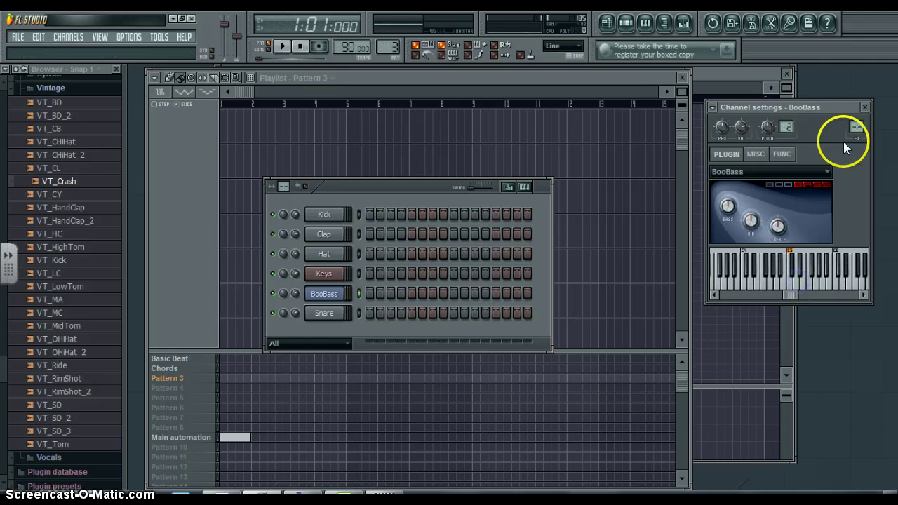
left_click(865, 107)
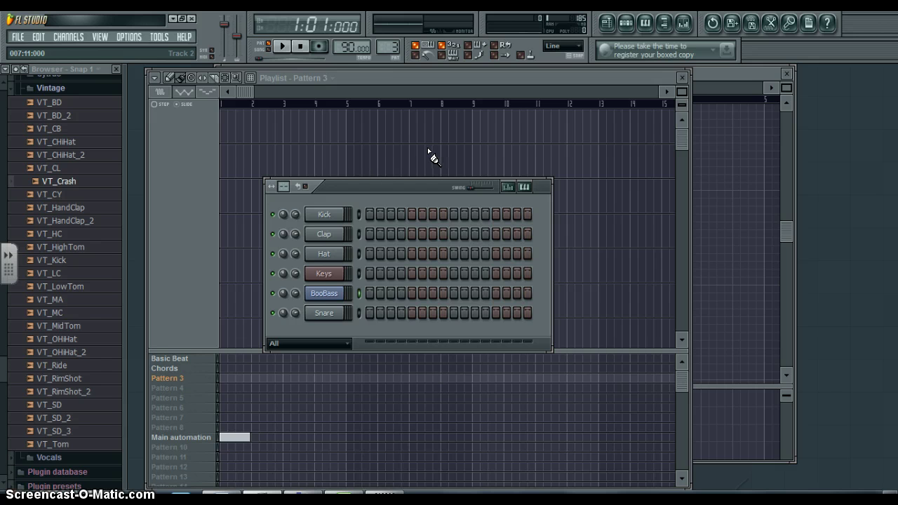
Step: Open the BooBass channel's piano roll and audition notes in the middle and high octaves
right_click(327, 298)
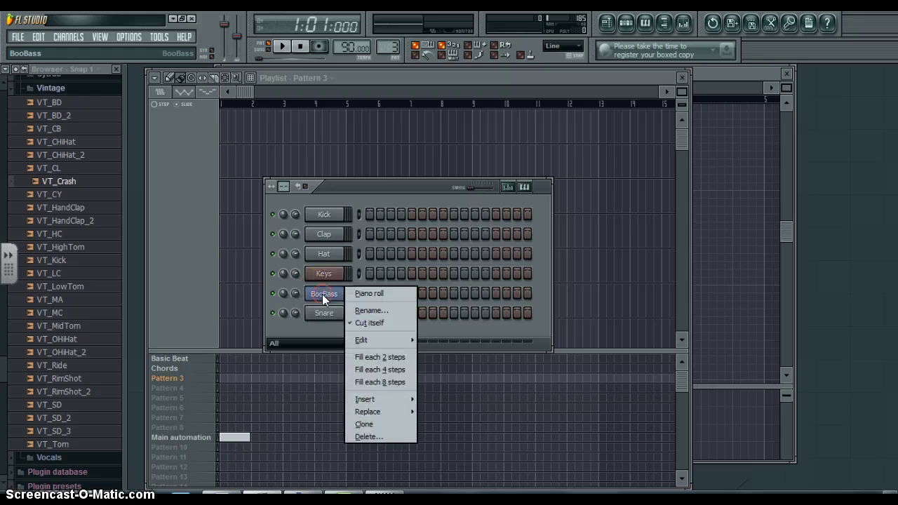
left_click(372, 294)
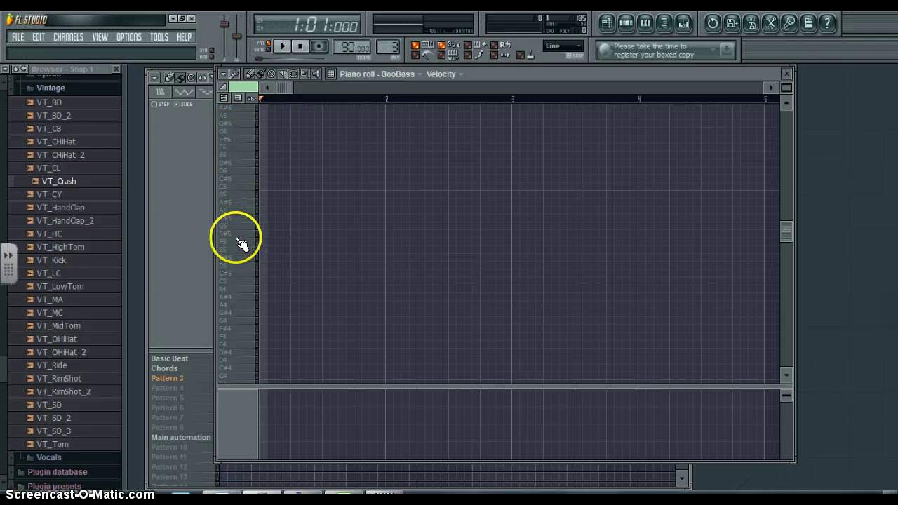
left_click(245, 214)
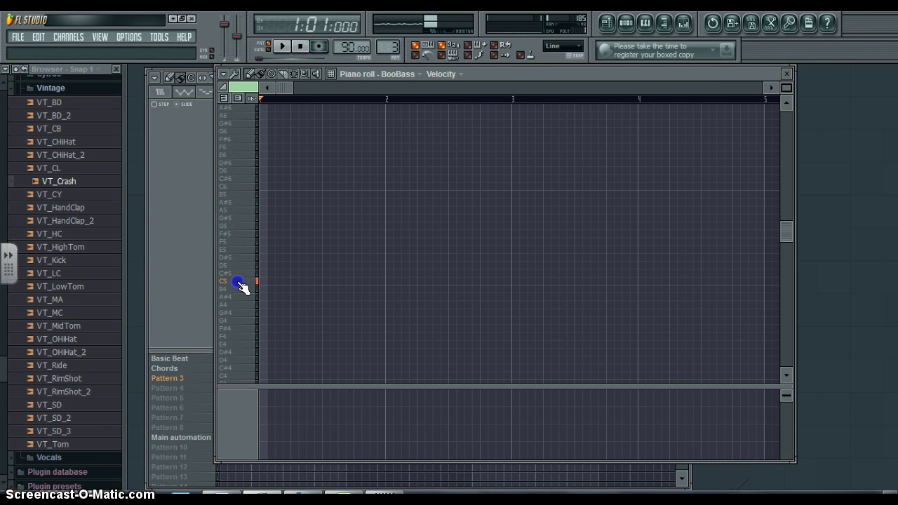
scroll(242, 286, "up", 10)
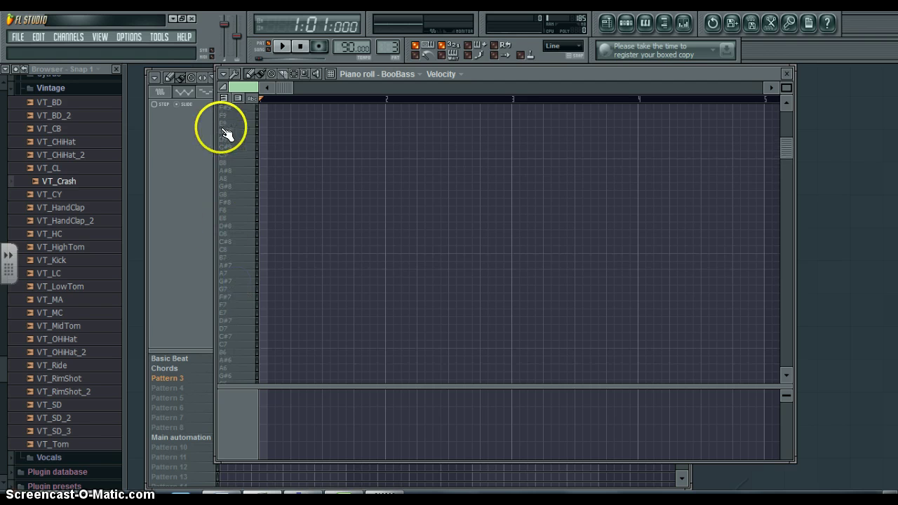
mouse_move(222, 128)
left_mouse_down()
mouse_move(224, 150)
mouse_move(229, 128)
left_mouse_up()
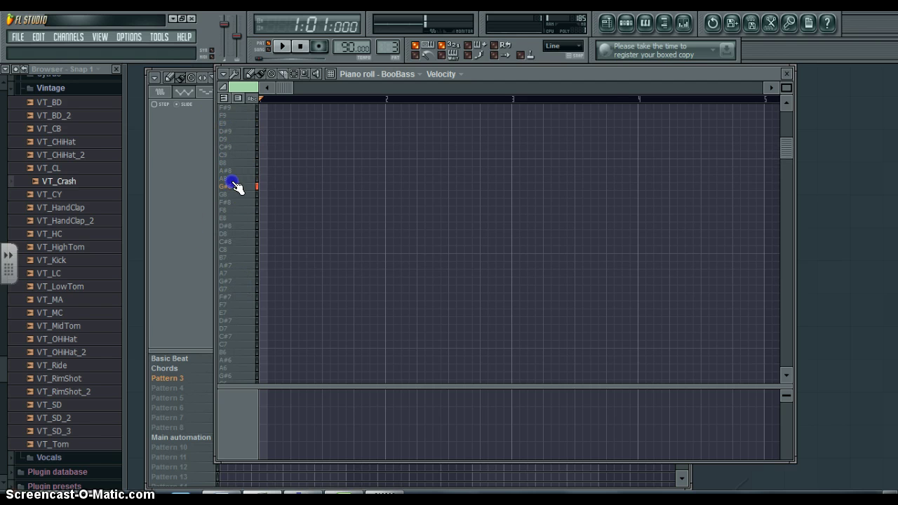
Step: Audition BooBass notes in the lowest octaves and return to the octave around C5
scroll(233, 180, "down", 18)
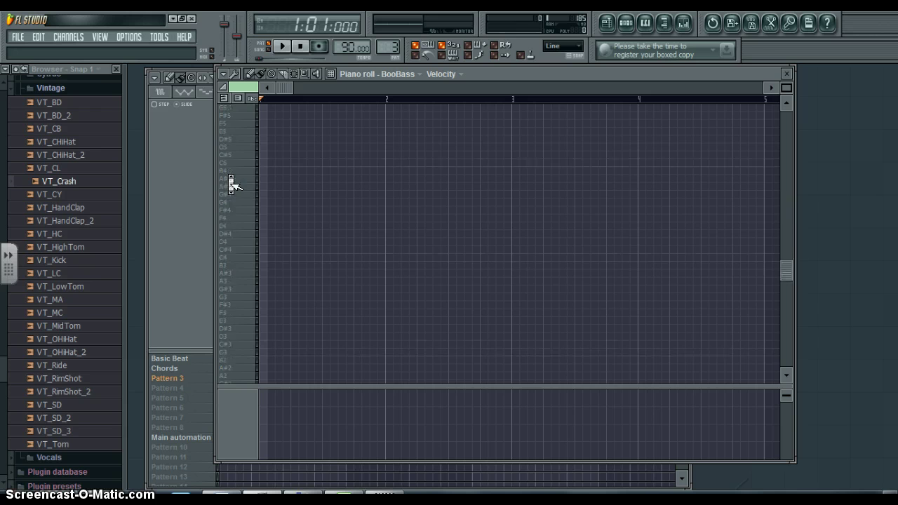
scroll(233, 180, "down", 6)
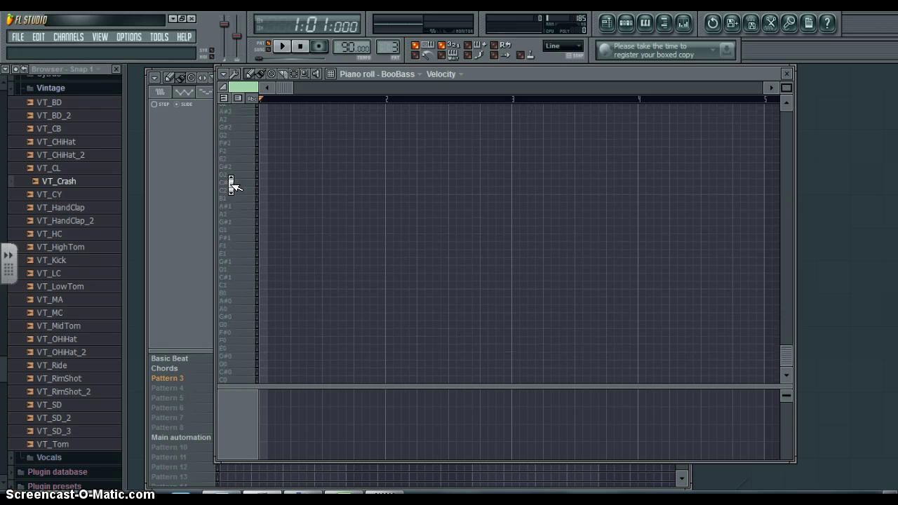
scroll(233, 182, "up", 3)
scroll(233, 184, "down", 3)
left_click(238, 354)
scroll(234, 170, "up", 5)
left_click(234, 165)
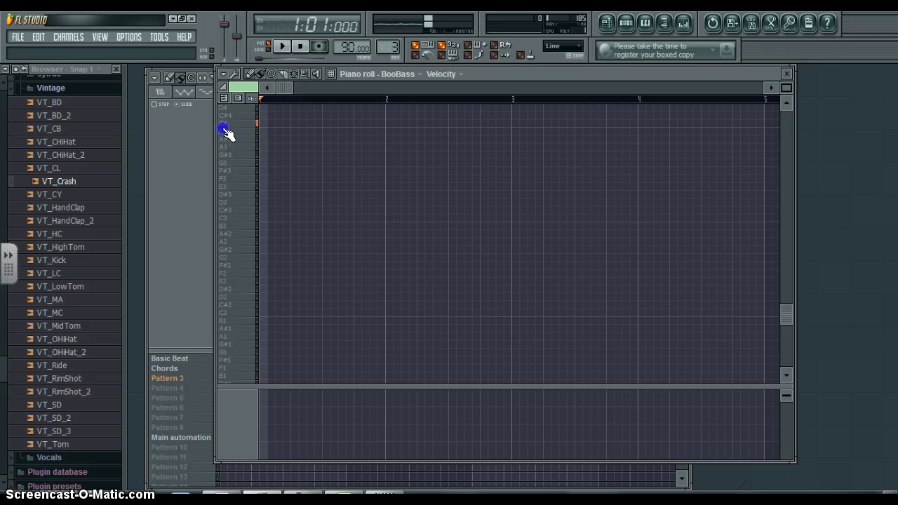
scroll(228, 146, "up", 8)
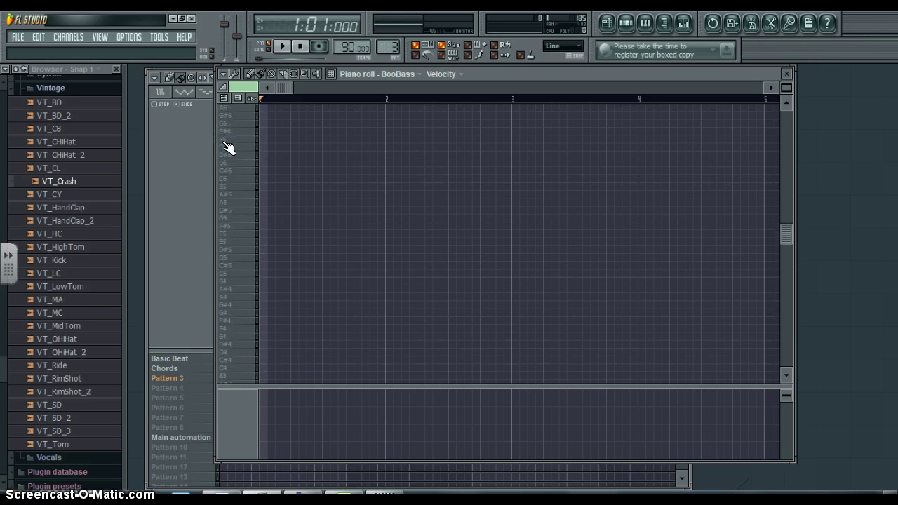
Step: Draw a major chord on C5 in bar 1, erase it and set the chord type to (none)
left_click(264, 275)
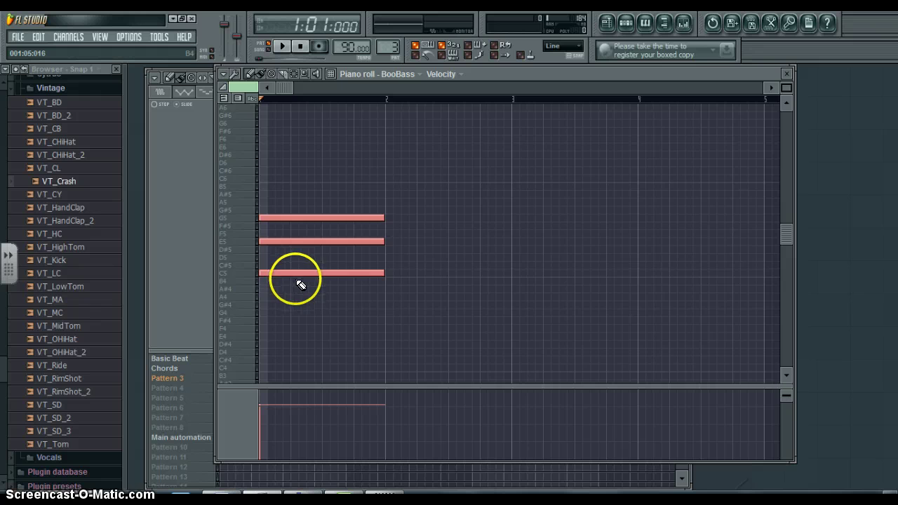
left_click_drag(296, 281, 296, 219)
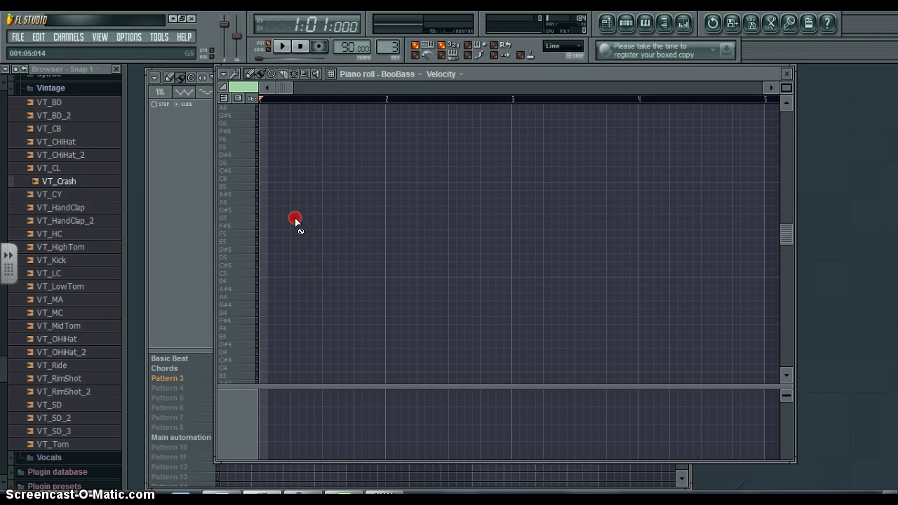
left_click(224, 73)
mouse_move(240, 163)
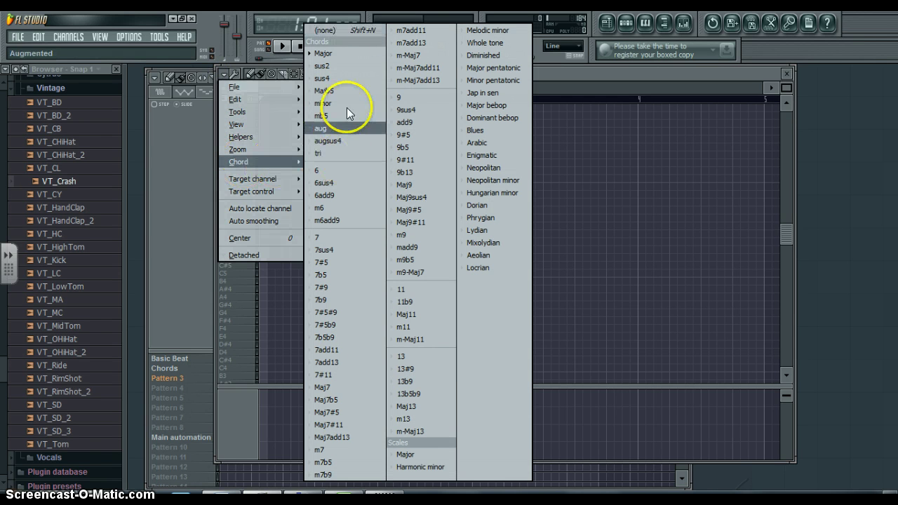
left_click(335, 31)
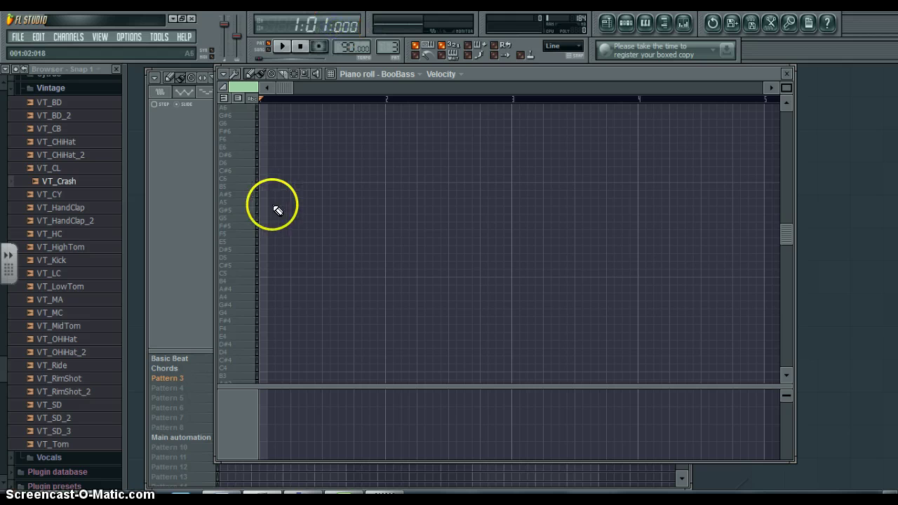
Step: Draw a single one-bar C5 bass note at the start of bar 1 and play it back
left_click(266, 274)
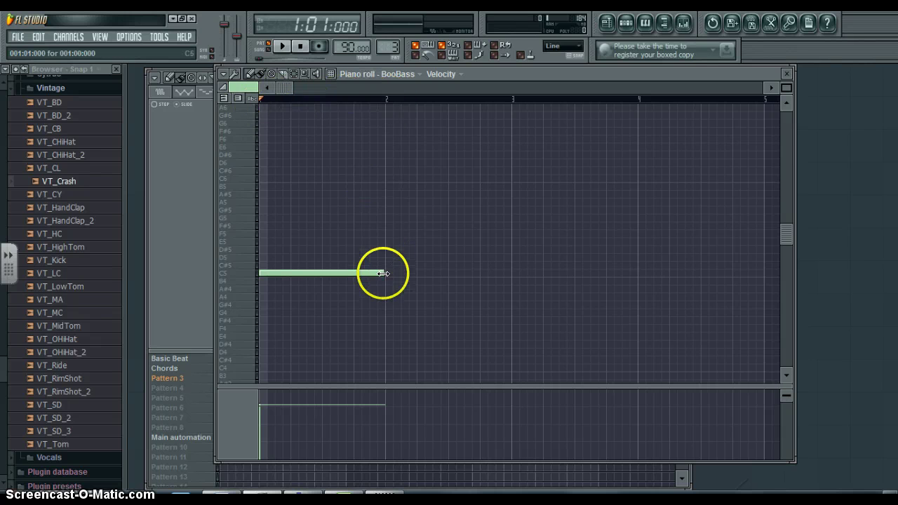
mouse_move(384, 272)
left_mouse_down()
mouse_move(400, 271)
mouse_move(310, 272)
mouse_move(381, 270)
left_mouse_up()
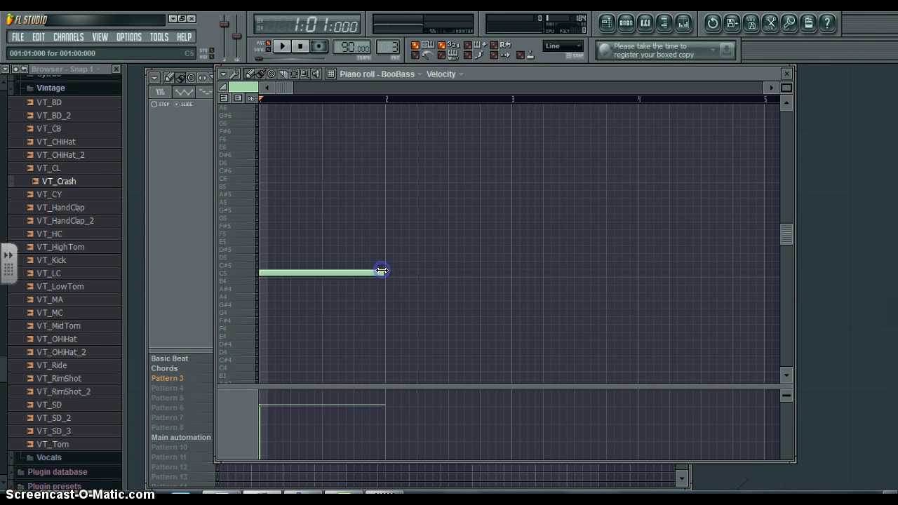
key("space")
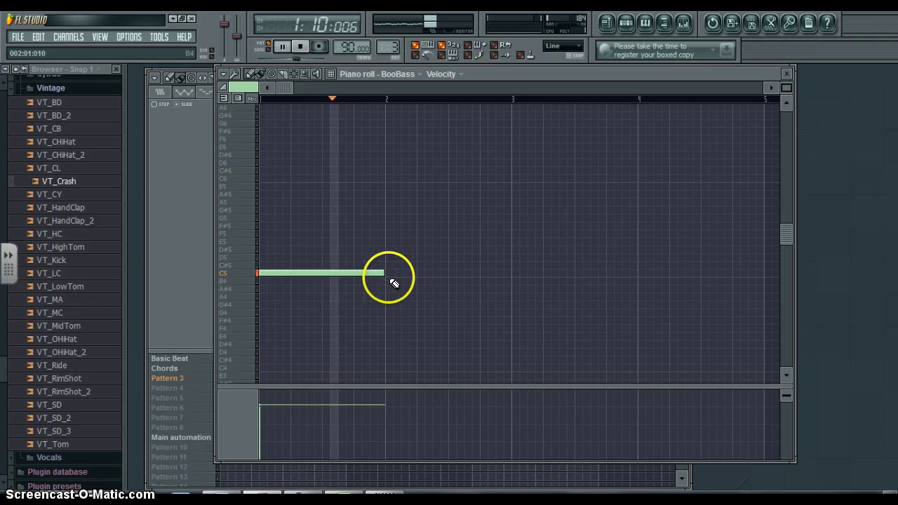
key("space")
Step: Shorten the C5 note to four steps, start playback and add a matching C5 note at beat 3 of bar 1
left_click_drag(380, 272, 288, 273)
key("space")
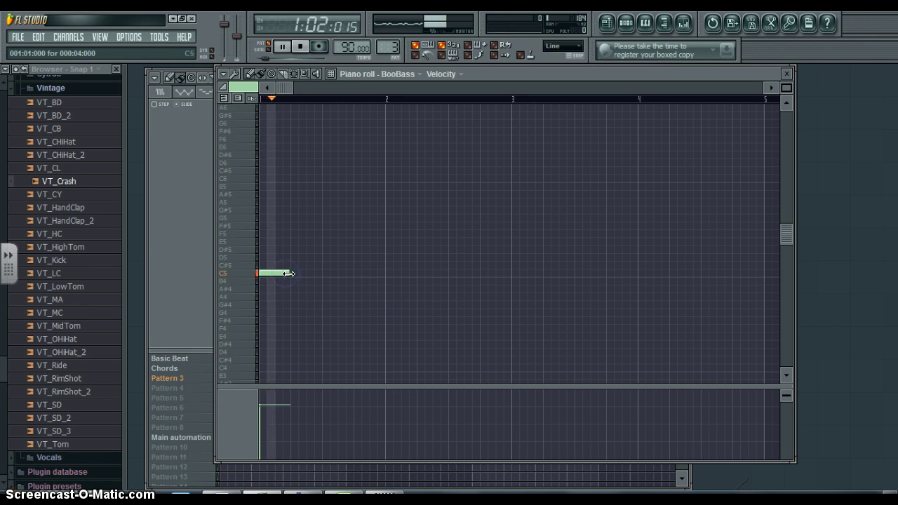
left_click(322, 273)
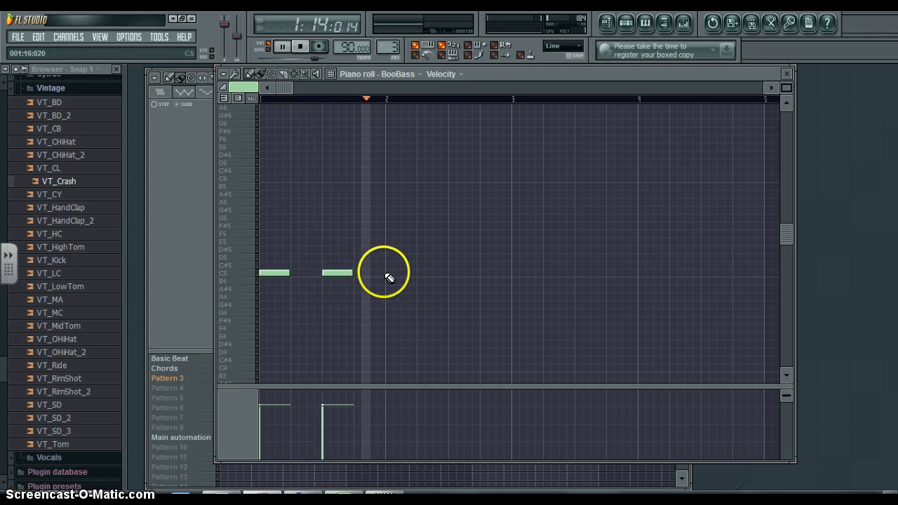
Step: Add four-step C5 notes at beats 2 and 4 of bar 1 and shorten the first note to one step
left_click(295, 273)
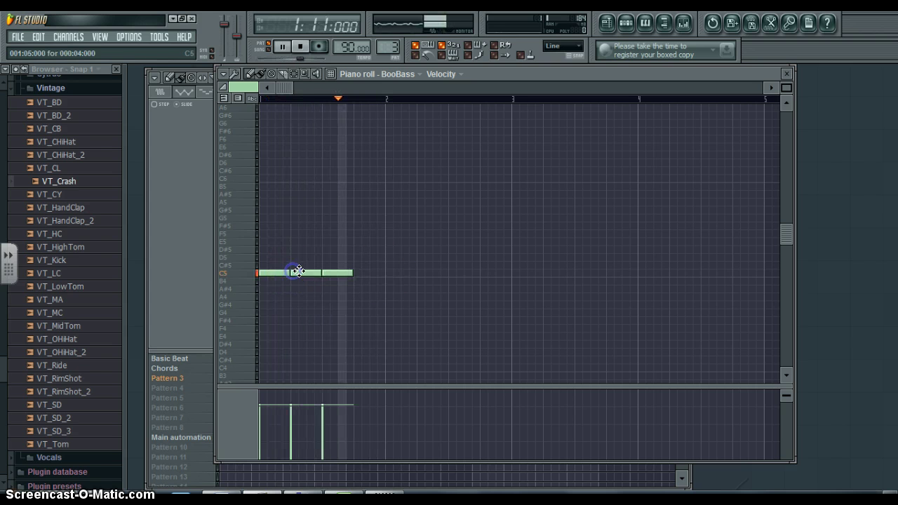
left_click(356, 273)
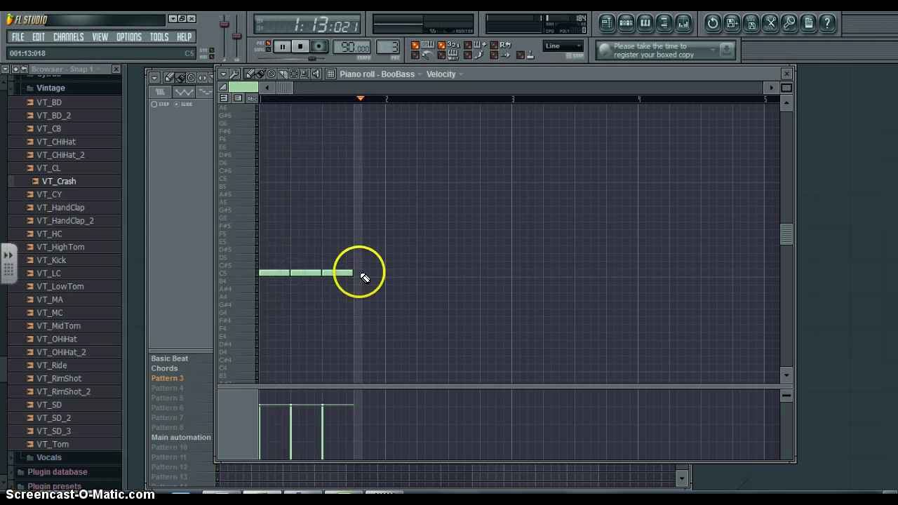
right_click(280, 272)
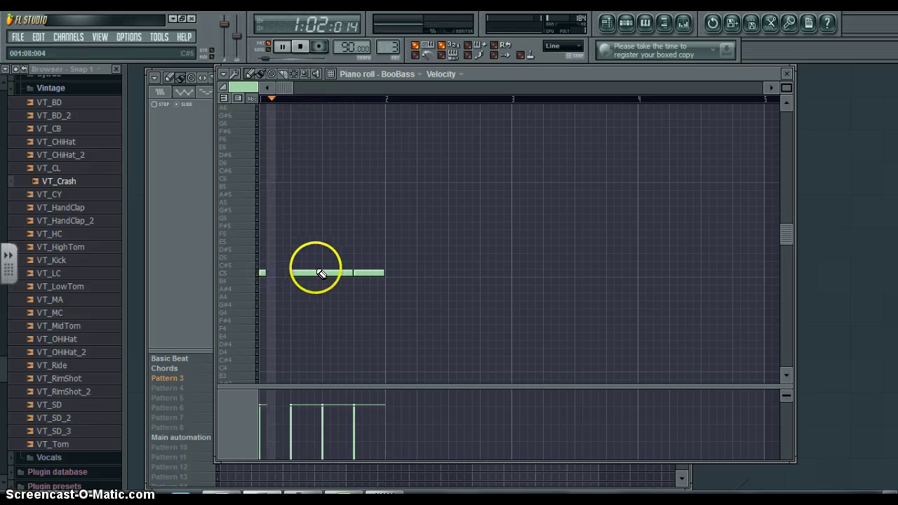
Step: Finish bar 1's C5 rhythm with one-step notes at steps 5, 7, 14 and 16 and a two-step note at step 9, and stop playback
left_click_drag(319, 273, 295, 273)
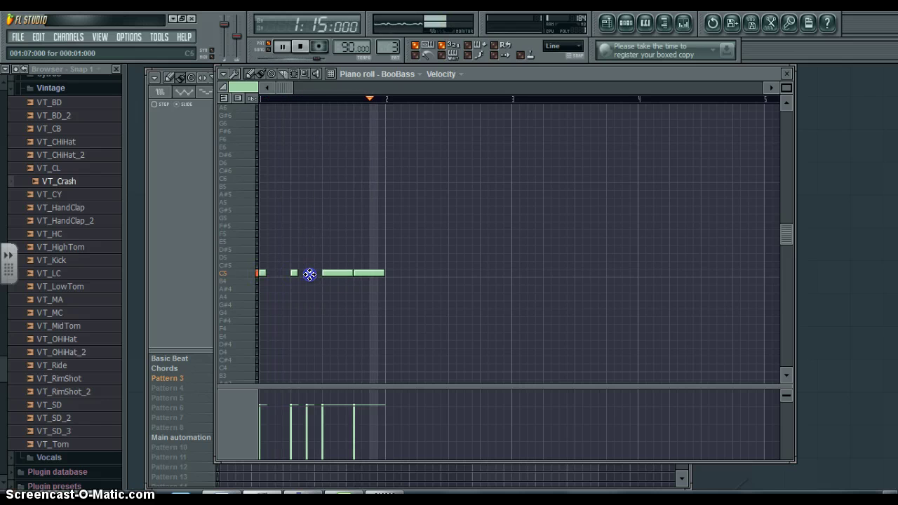
left_click(310, 273)
mouse_move(350, 273)
left_mouse_down()
mouse_move(332, 273)
mouse_move(366, 273)
left_mouse_up()
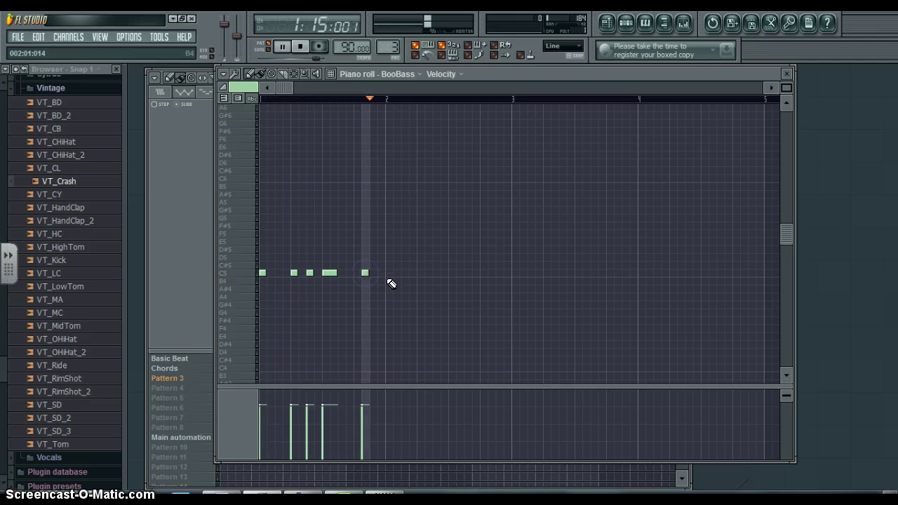
left_click(382, 273)
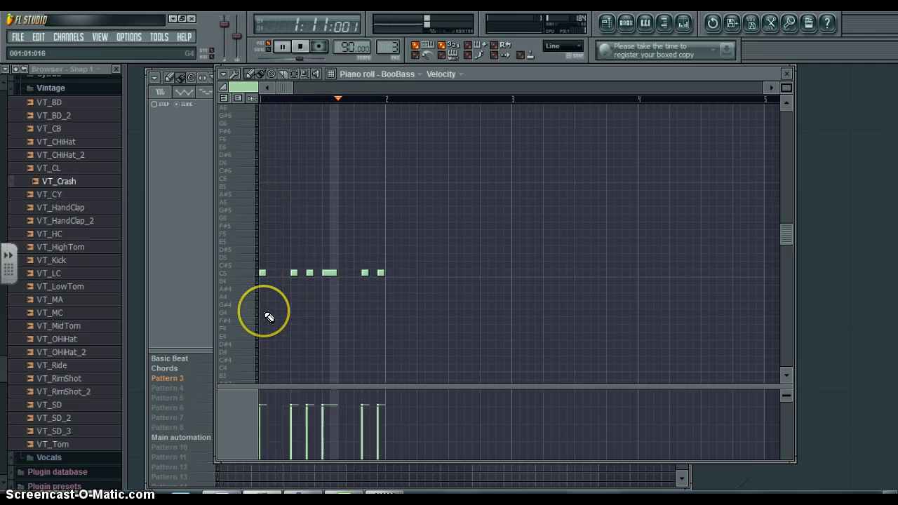
key("space")
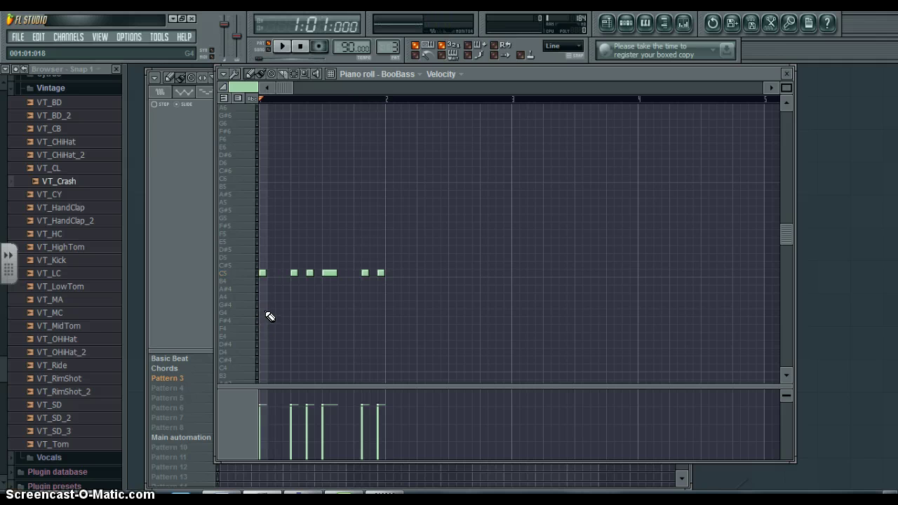
Step: Draw one-step D5 notes at steps 1, 3, 4, 6 and 8 of bar 2 plus a six-step D5 at step 11, and play the line
left_click(387, 258)
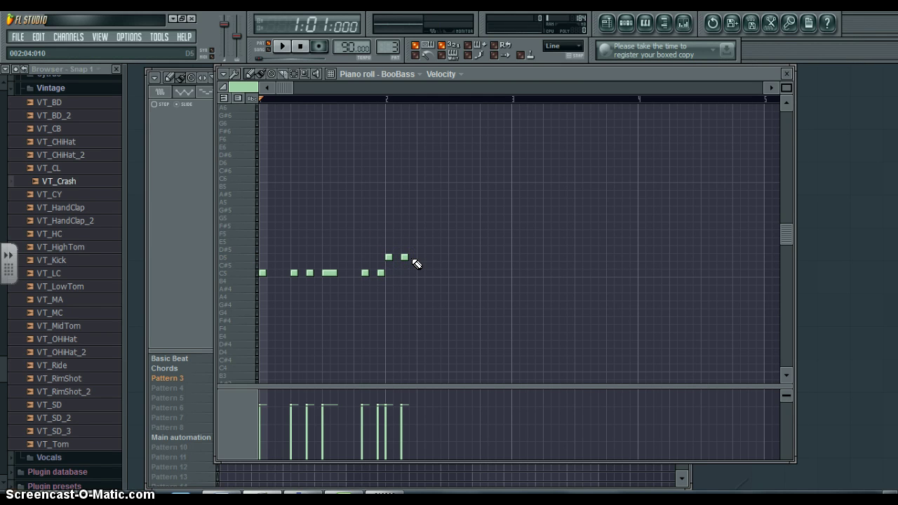
left_click(412, 258)
left_click(427, 257)
left_click(441, 257)
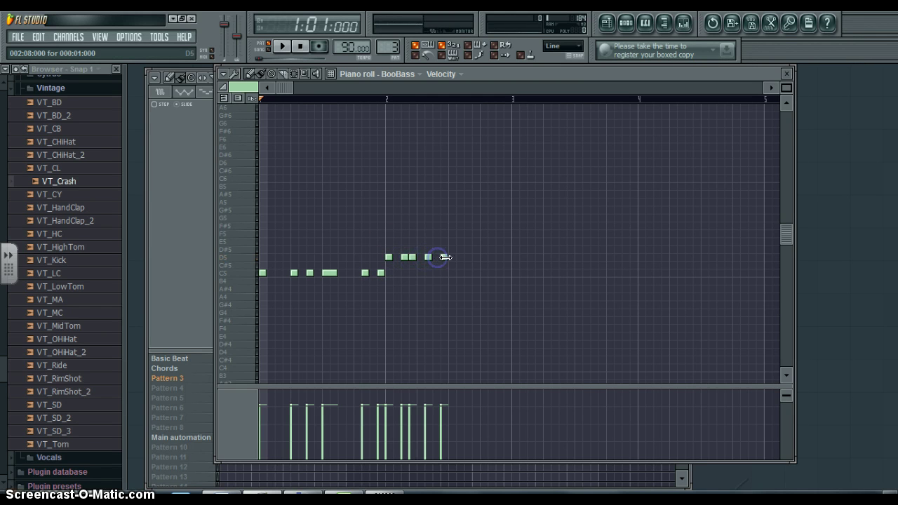
left_click(464, 258)
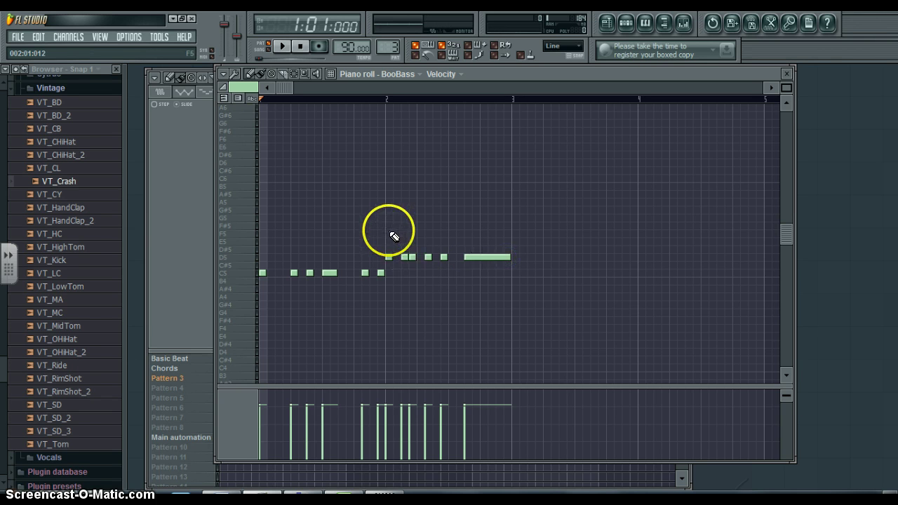
key("space")
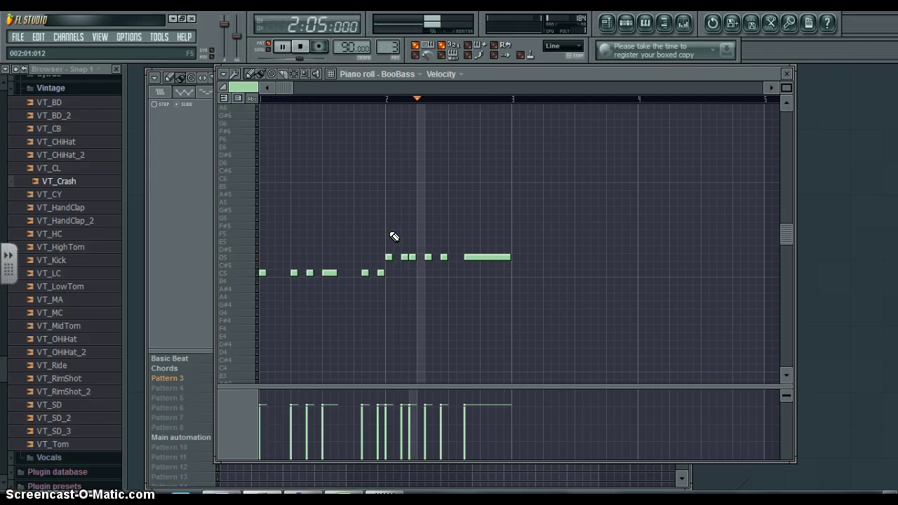
key("space")
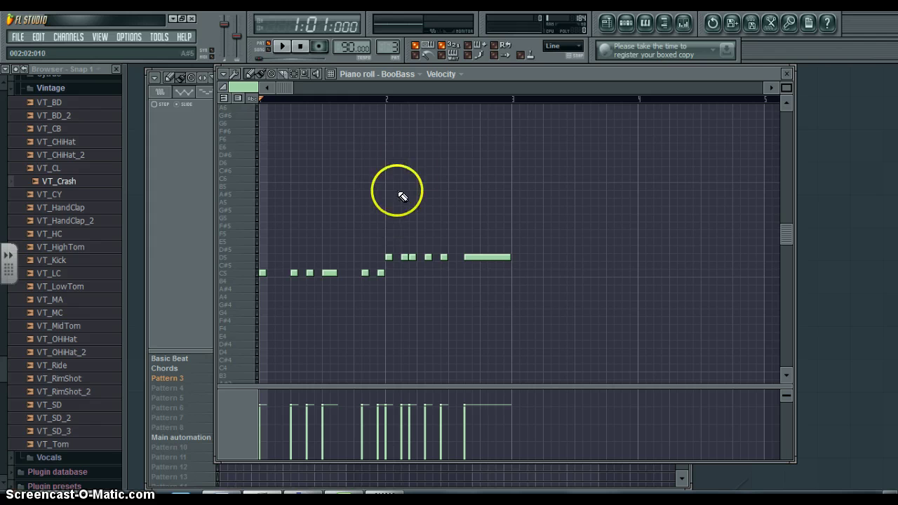
Step: Rename pattern 3 as Bass R
left_click(388, 45)
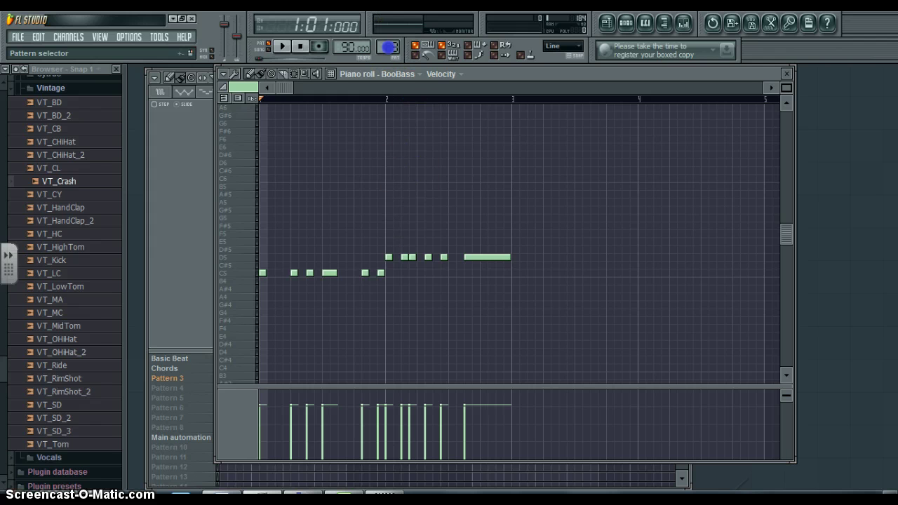
left_click_drag(388, 46, 390, 42)
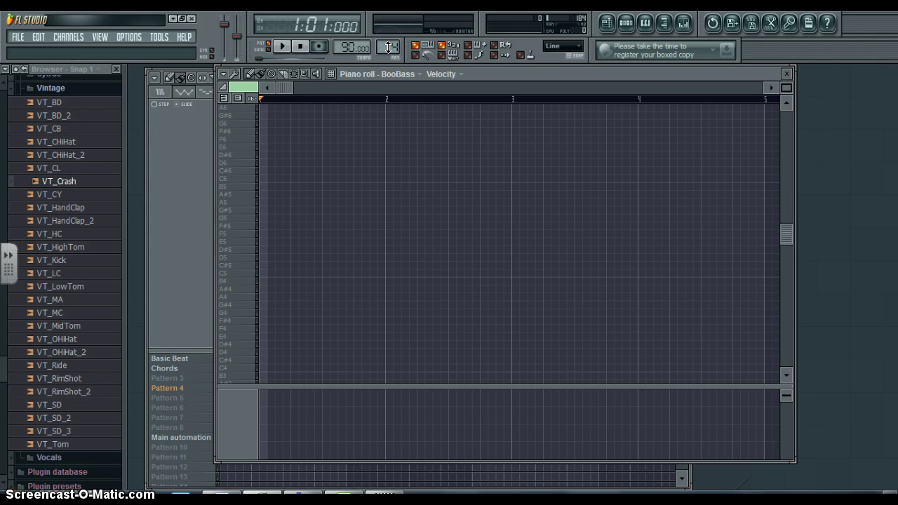
right_click(169, 378)
left_click(200, 331)
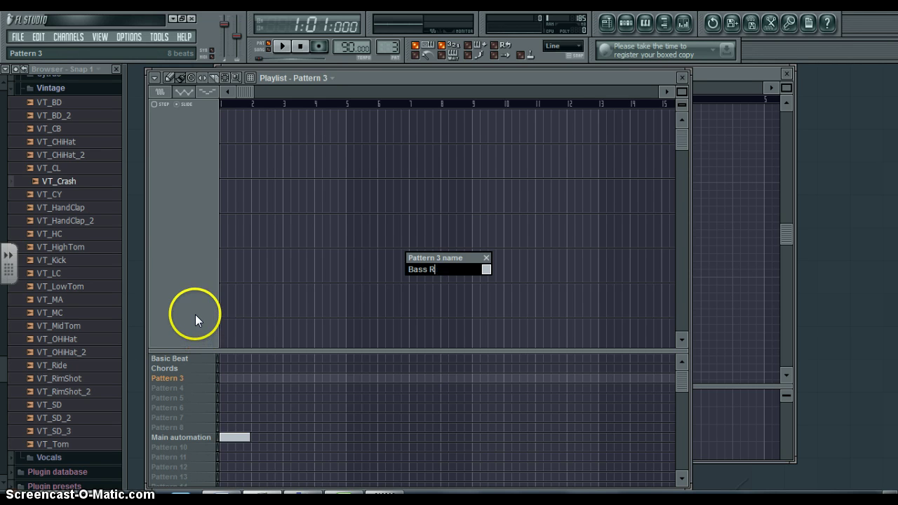
type("Bass R")
key("Return")
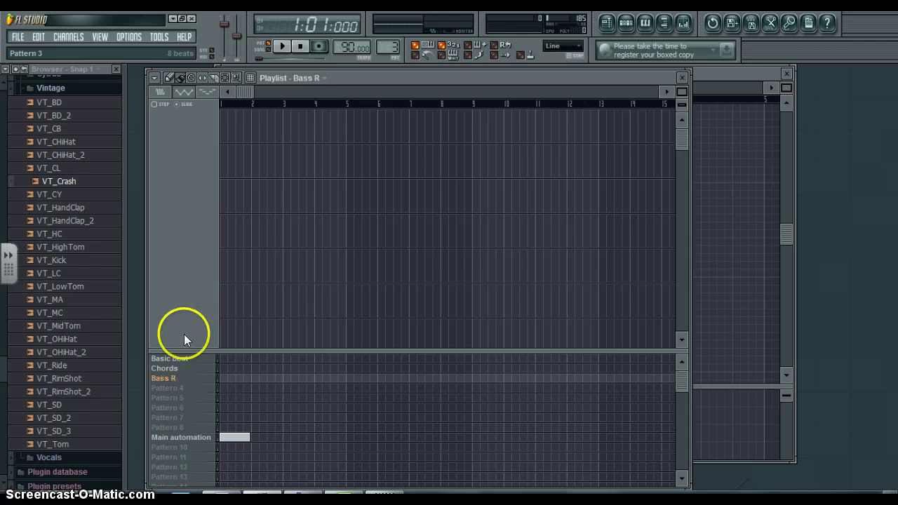
Step: Select pattern 4 and open its BooBass piano roll with note names shown instead of piano keys
left_click(174, 388)
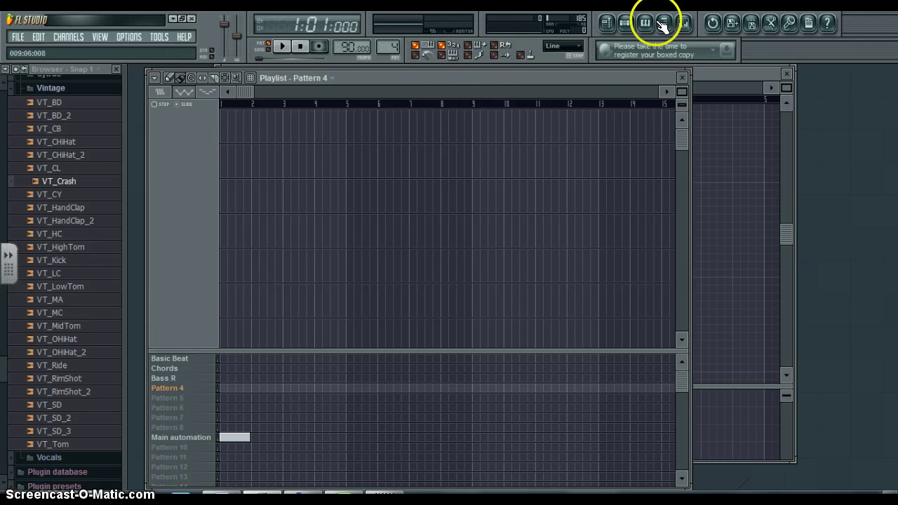
left_click(625, 23)
left_click_drag(415, 184, 429, 179)
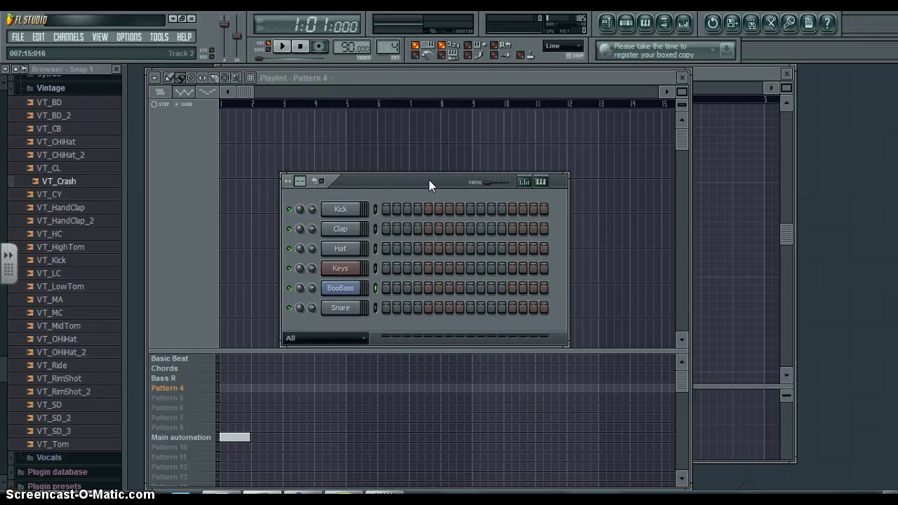
left_click(342, 289)
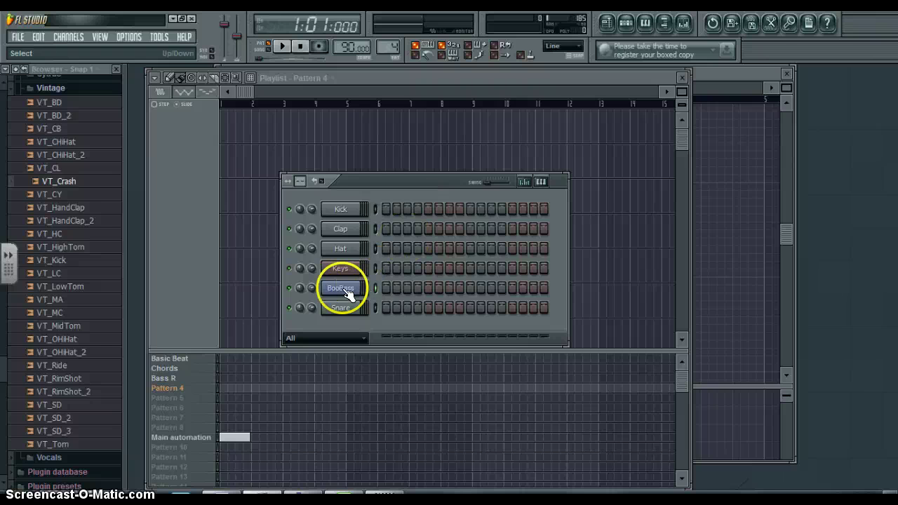
right_click(334, 286)
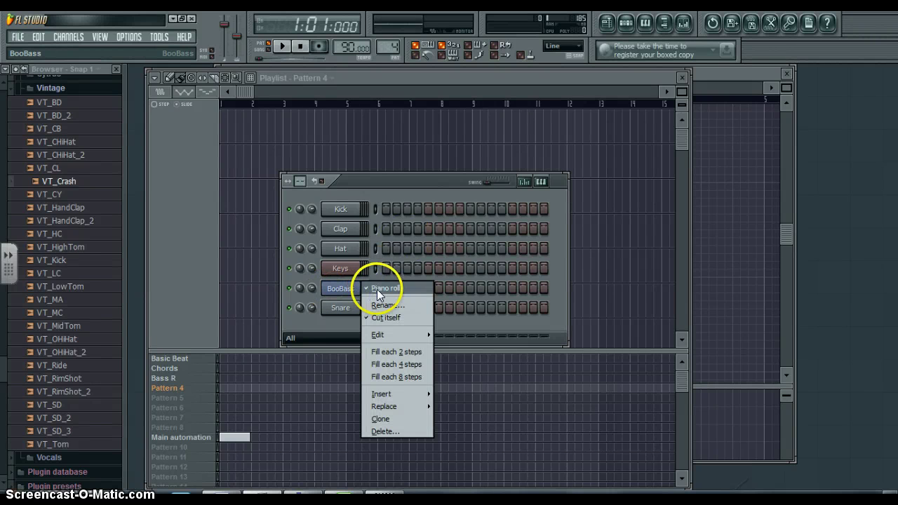
left_click(377, 289)
right_click(342, 289)
left_click(384, 288)
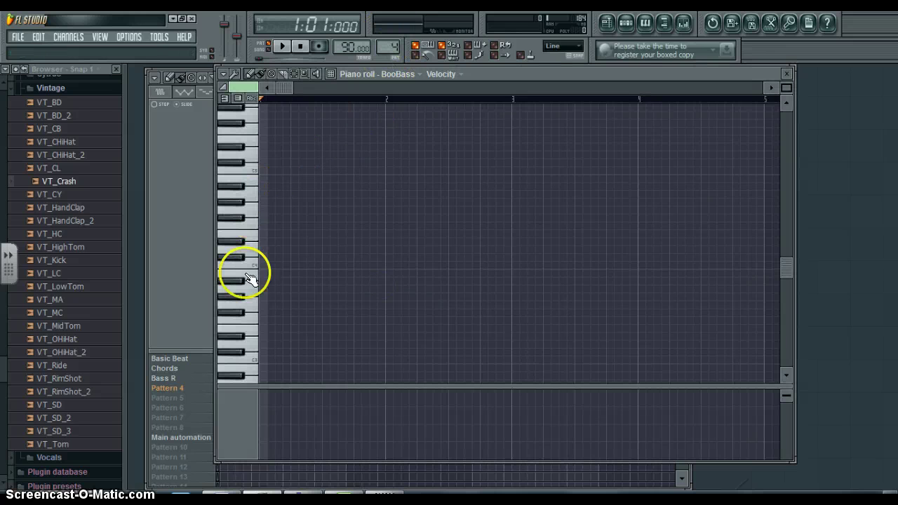
left_click(251, 99)
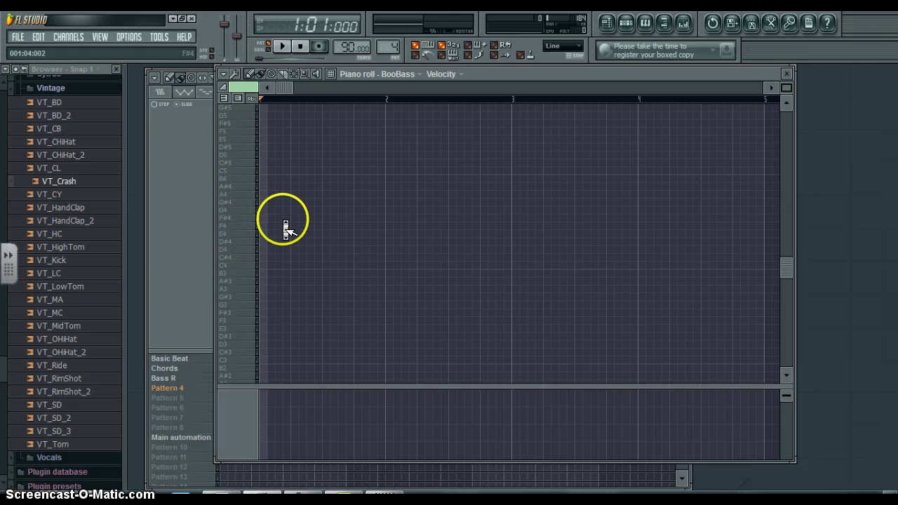
Step: Draw an eight-step C5 note at the start of bar 1 and an eight-step G5 at beat 3, and play them back
scroll(287, 224, "up", 2)
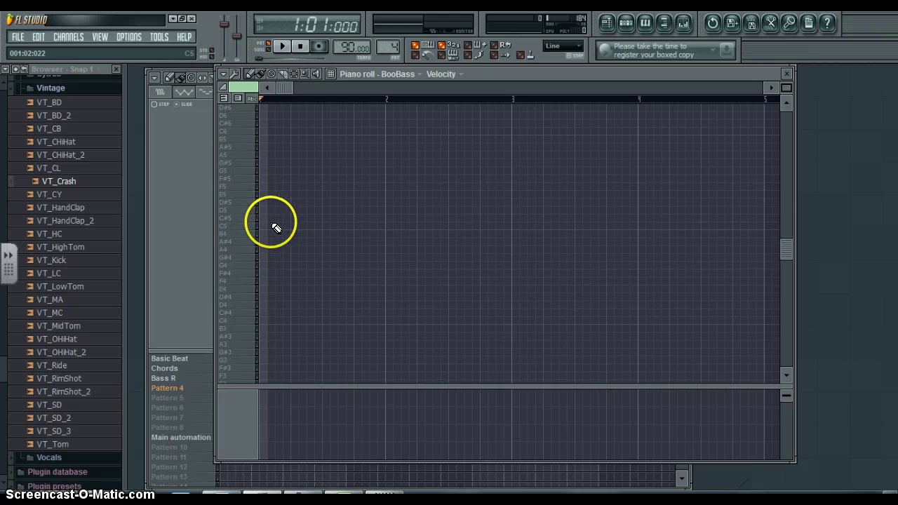
left_click(261, 224)
left_click_drag(303, 222, 306, 225)
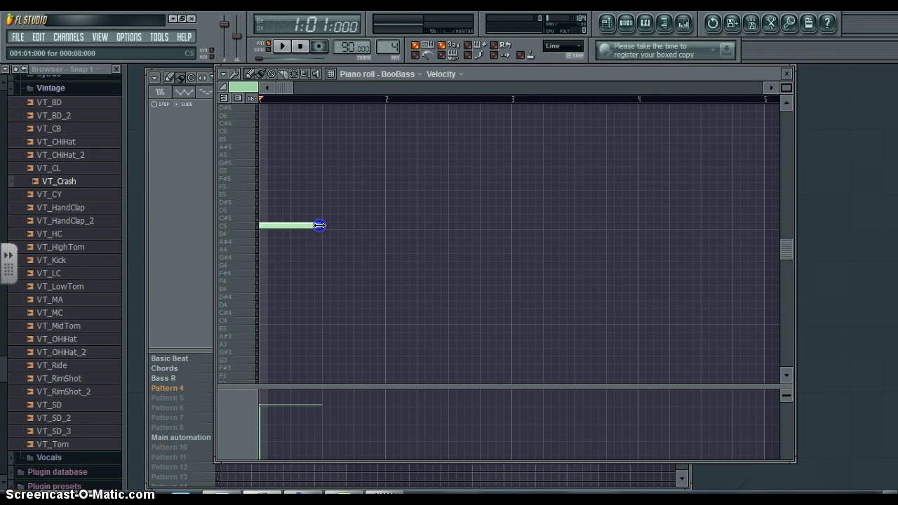
left_click_drag(319, 225, 321, 225)
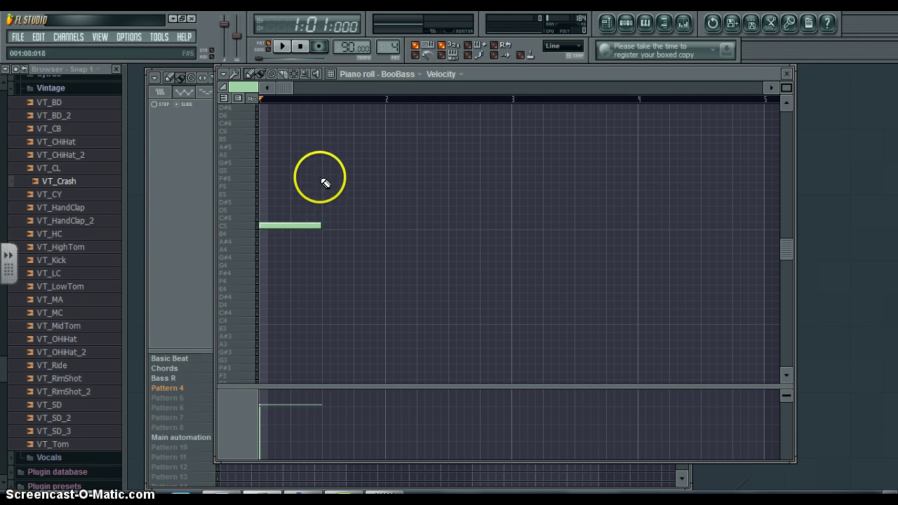
left_click(322, 169)
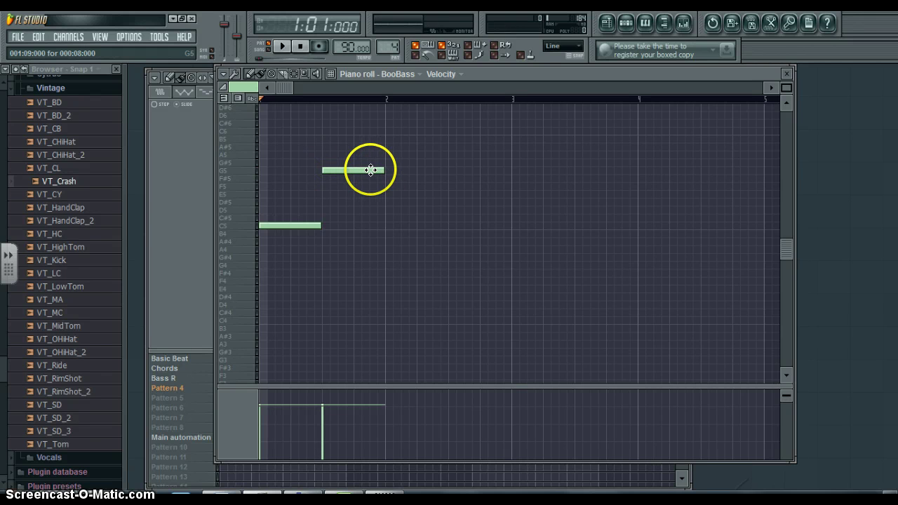
key("space")
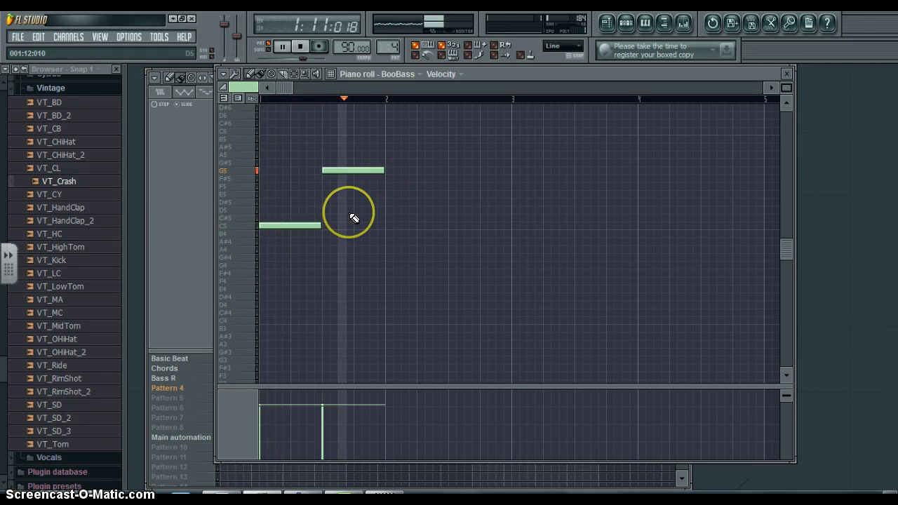
Step: Shorten the G5 note to two steps, add a two-step C5 at beat 4 of bar 1 and stop playback
left_click_drag(379, 169, 329, 172)
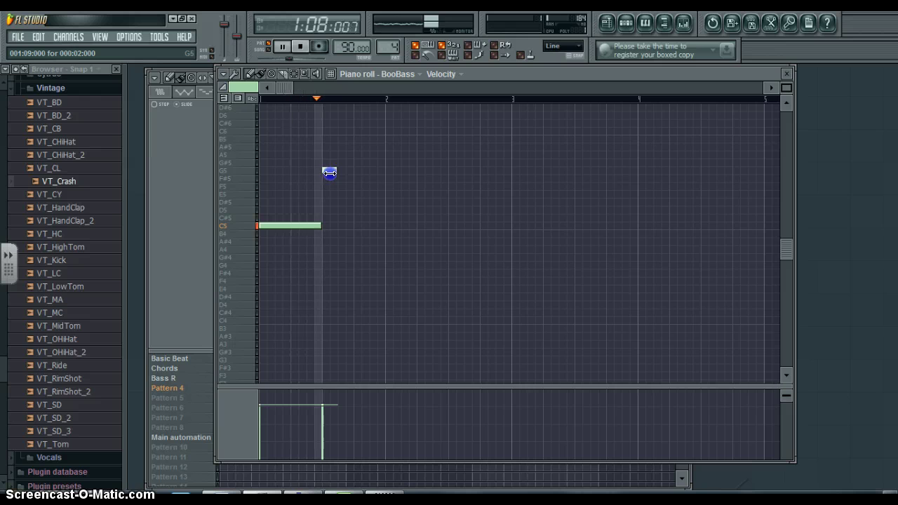
left_click(356, 226)
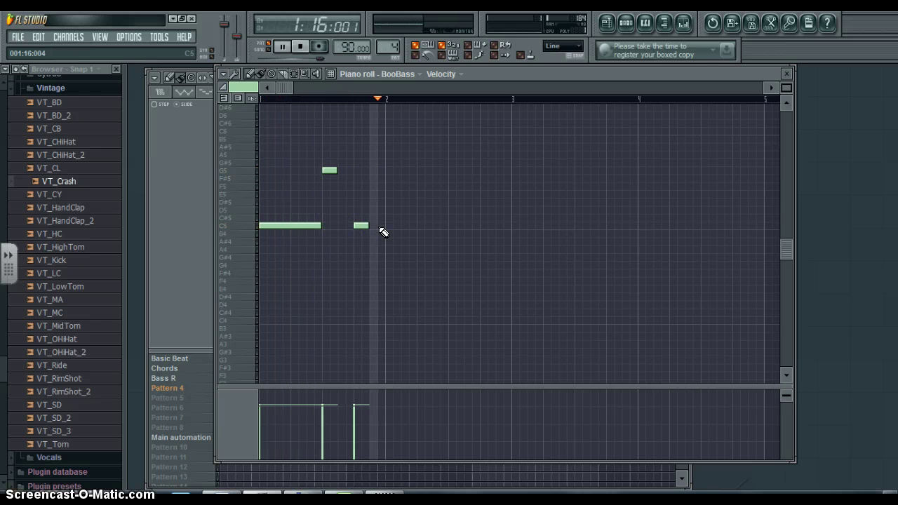
key("space")
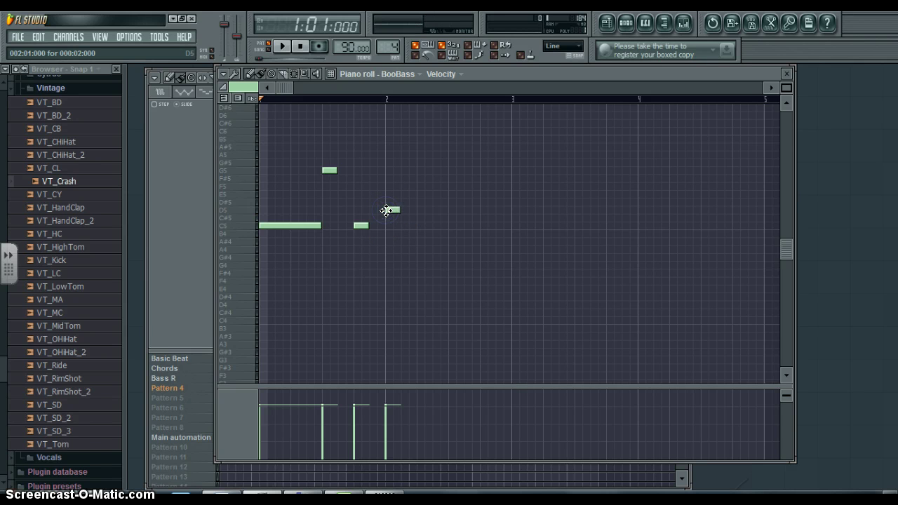
Step: Fill bar 2 with D5 notes at steps 1, 7 and 12 and A4 notes at steps 4, 9, 15 and 16, and play the pattern
left_click(413, 249)
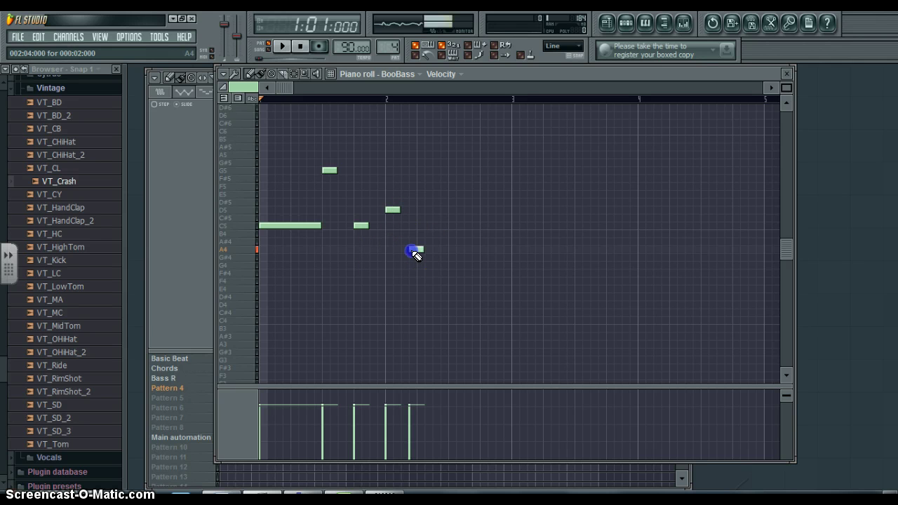
left_click(437, 209)
left_click(452, 249)
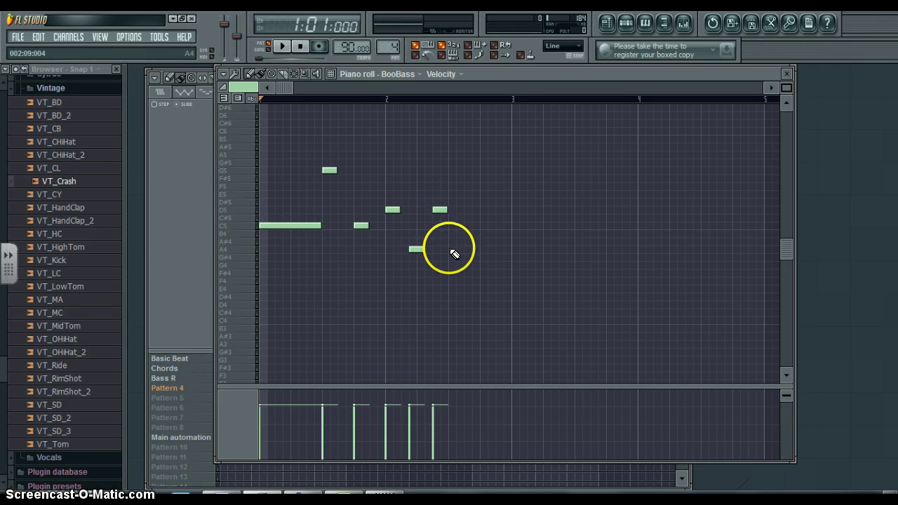
left_click(475, 209)
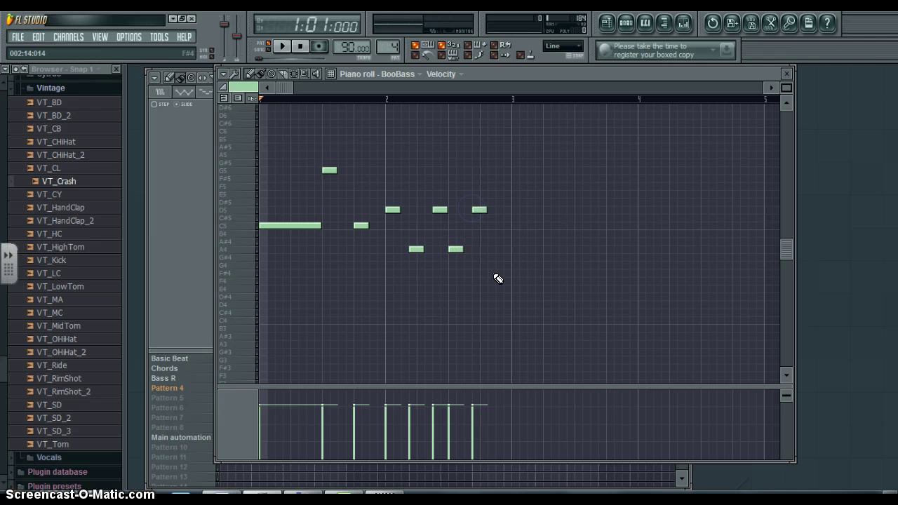
left_click(500, 249)
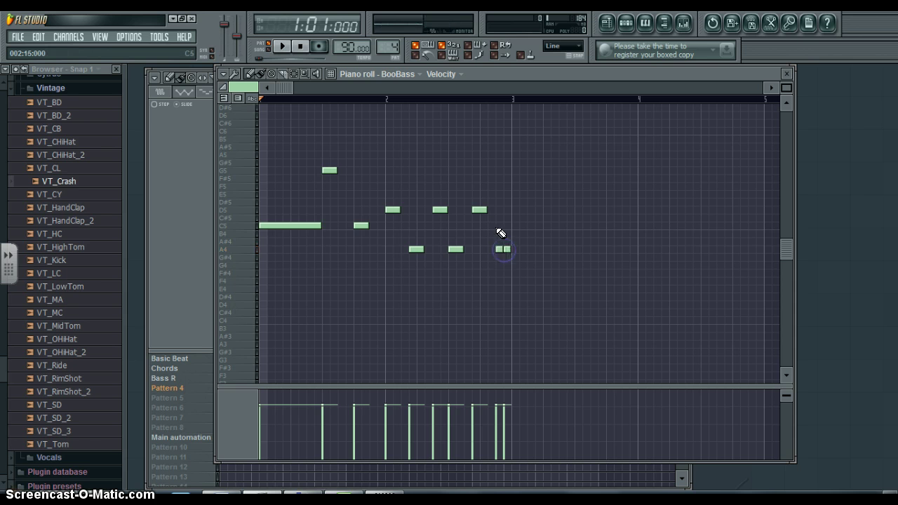
key("space")
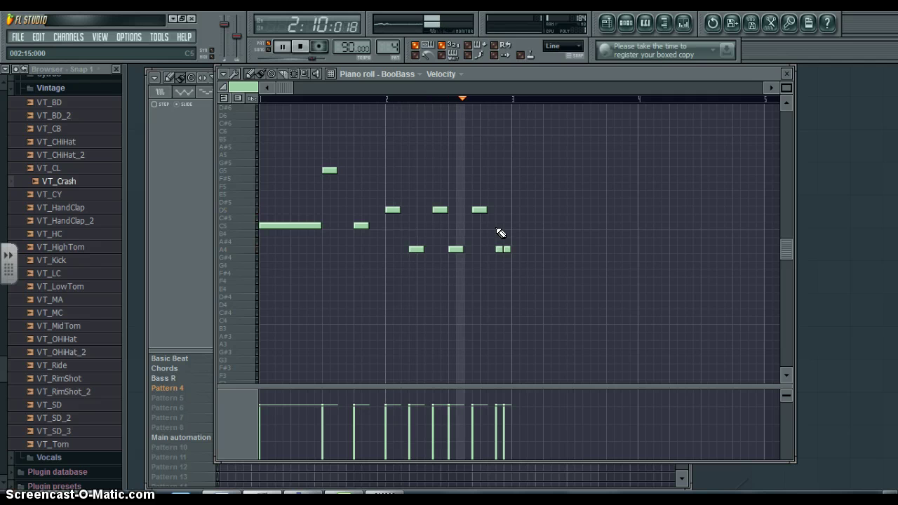
Step: Stop playback and rename pattern 4 as BASS R5
left_click(300, 46)
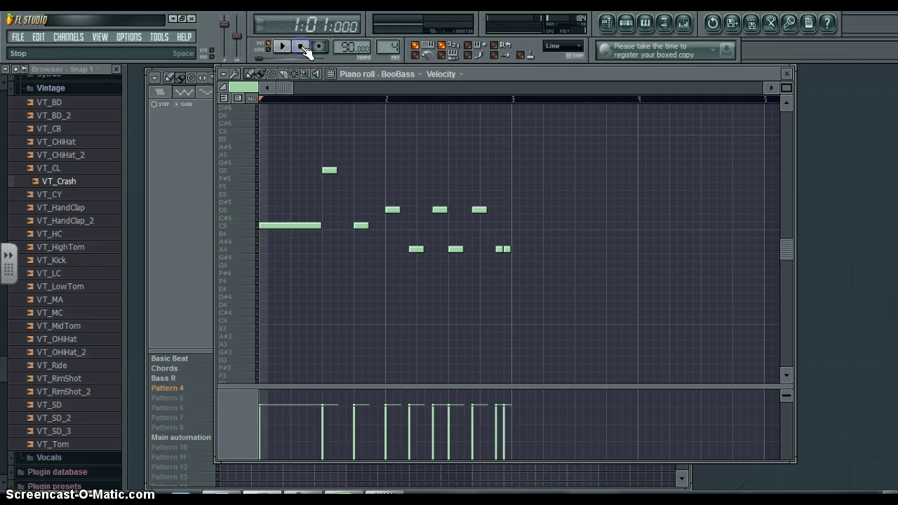
right_click(159, 388)
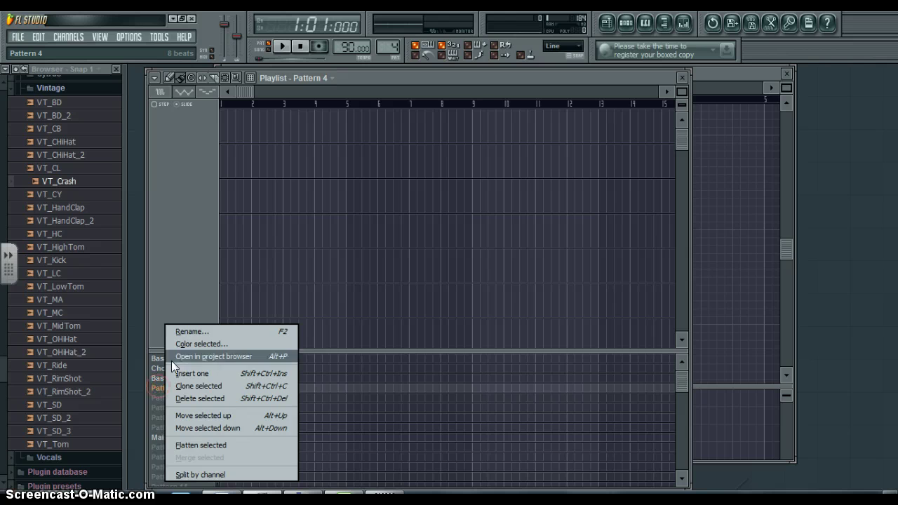
left_click(192, 331)
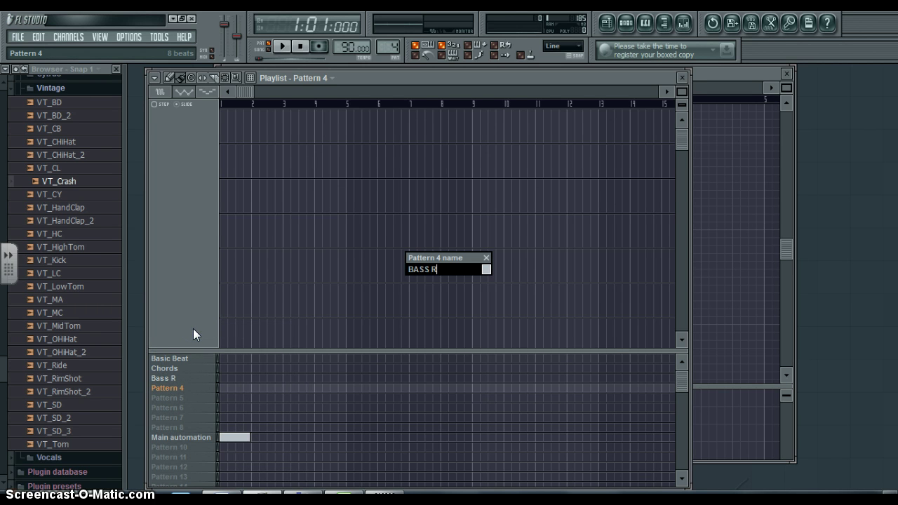
key("Return")
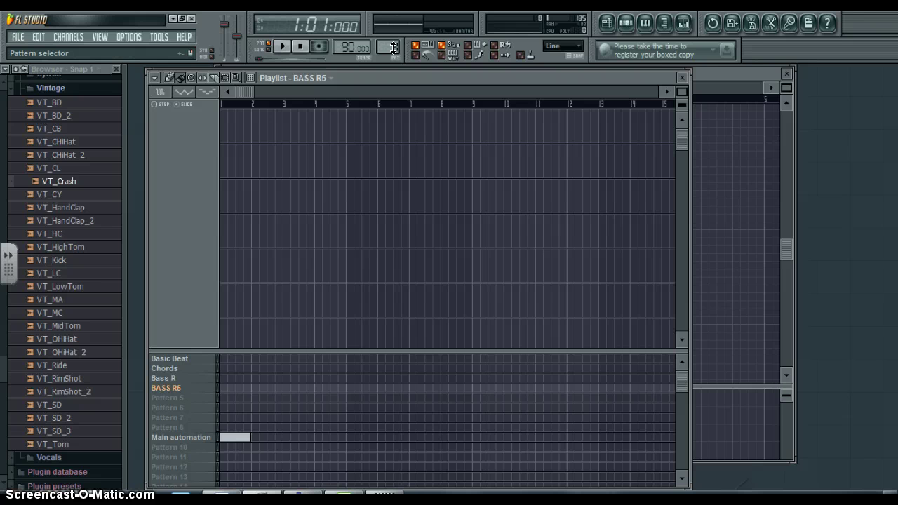
Step: Select pattern 5 and open its empty BooBass piano roll with note names shown instead of piano keys
left_click_drag(392, 46, 393, 42)
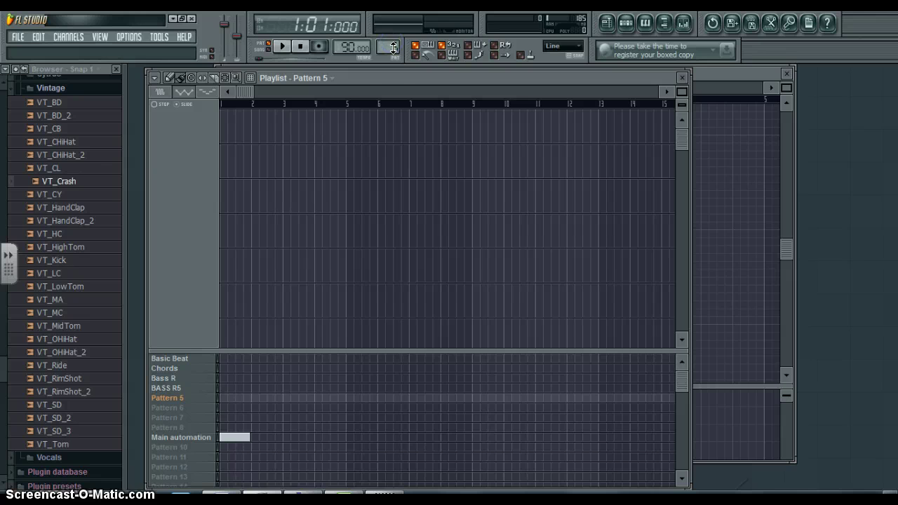
left_click(626, 22)
right_click(340, 289)
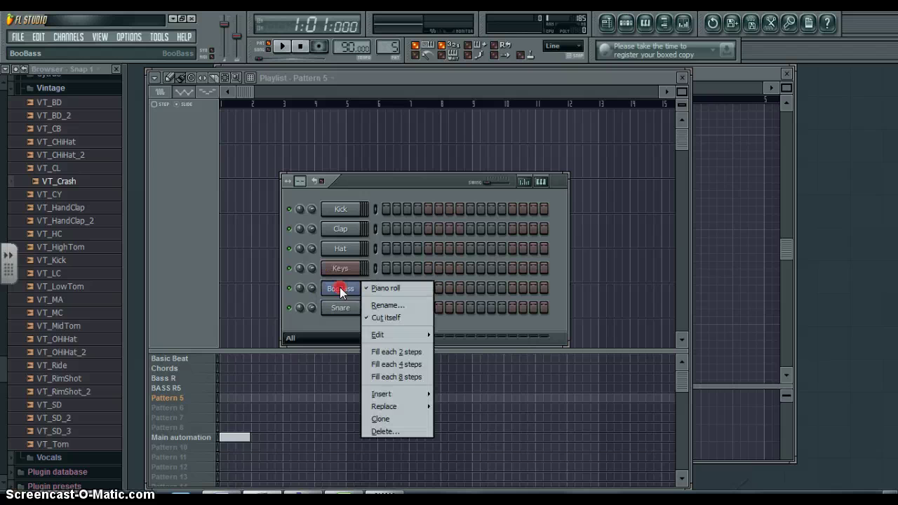
left_click(379, 290)
right_click(341, 289)
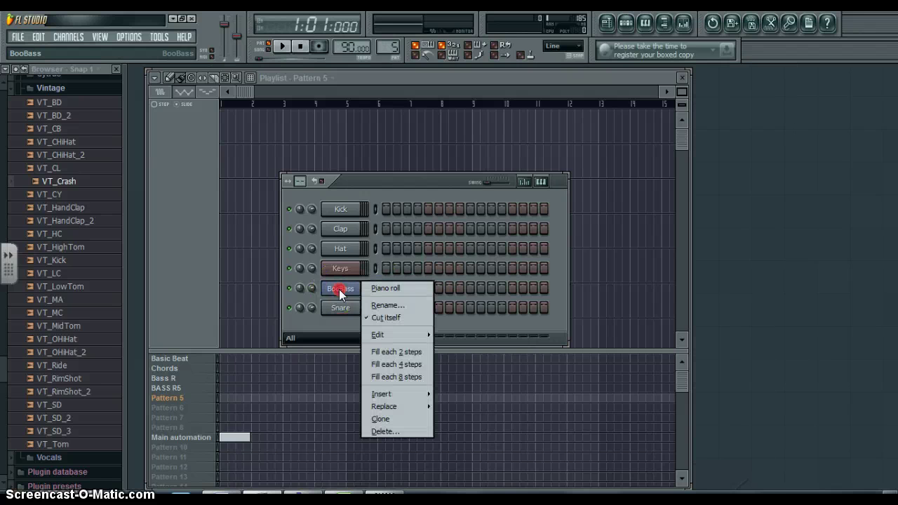
left_click(368, 290)
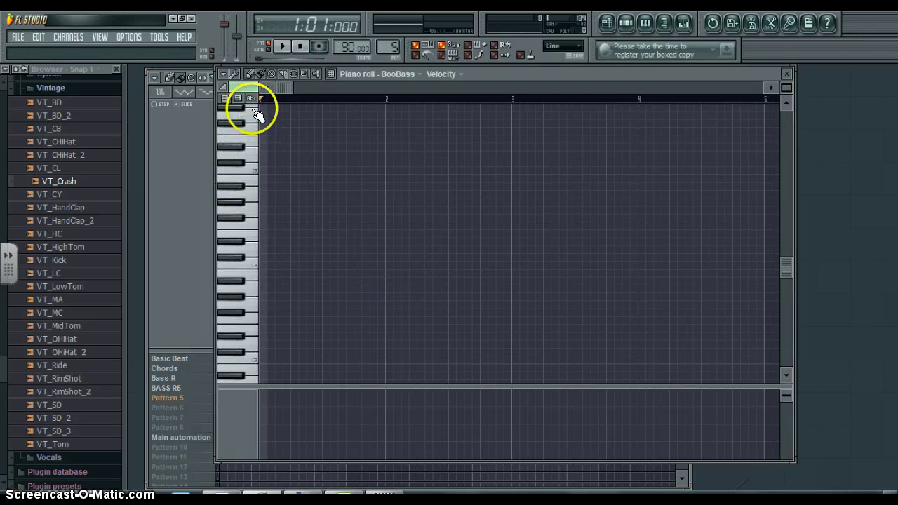
left_click(252, 100)
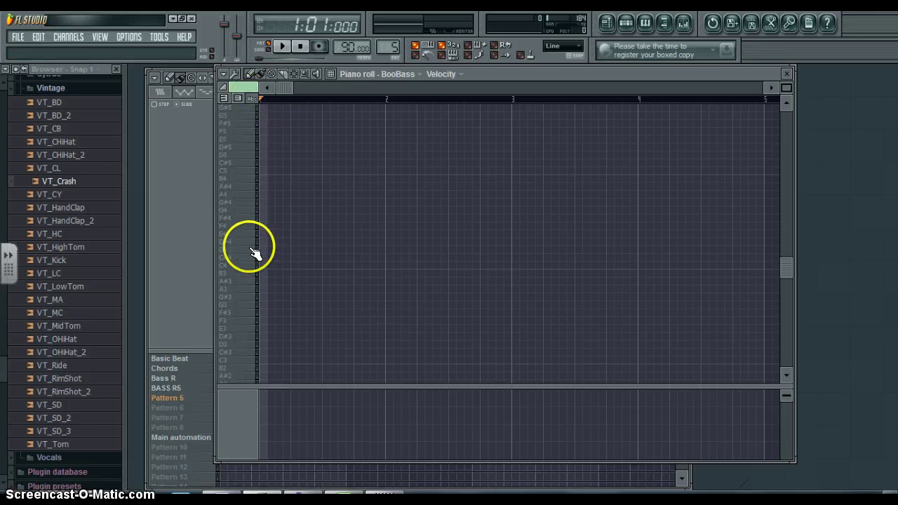
Step: In bar 1, draw one-step notes C5, D#5, G5, D#5, C5, D#5 at steps 1, 4, 7, 8, 10, 12 and a three-step G5 at step 14
scroll(281, 214, "up", 2)
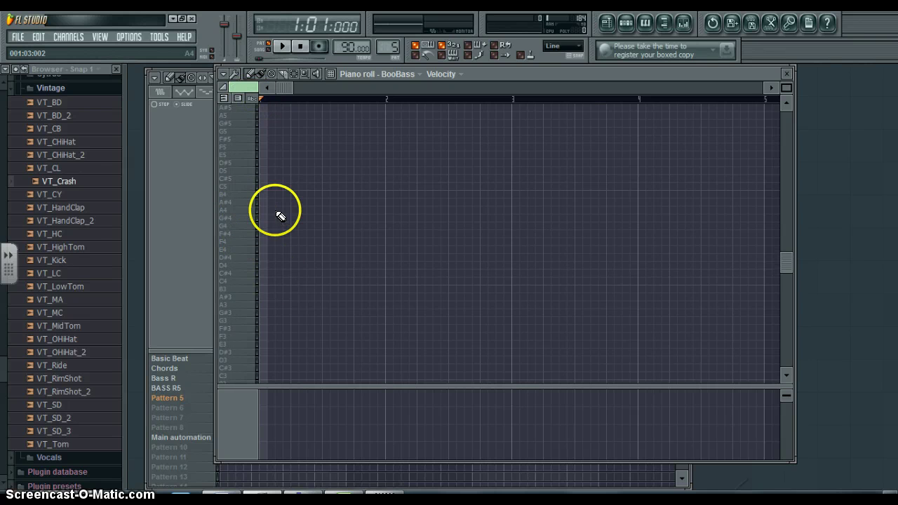
left_click(261, 184)
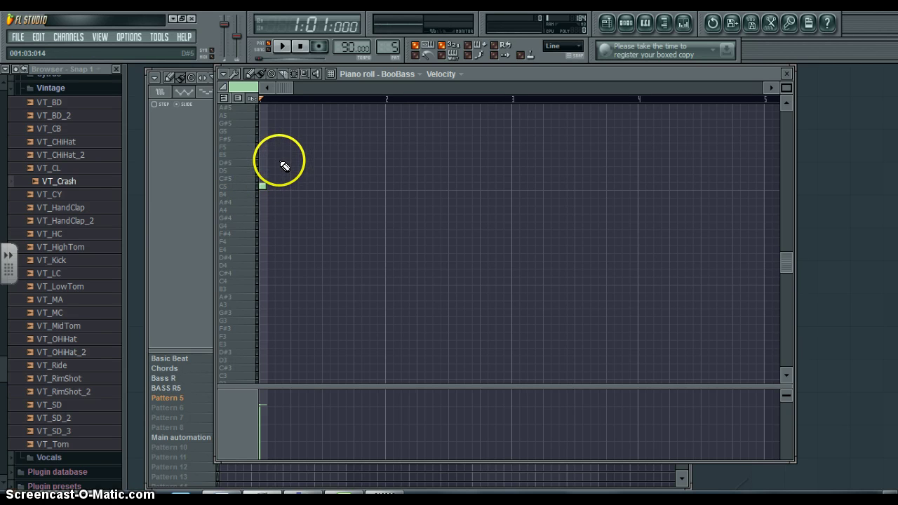
left_click(286, 163)
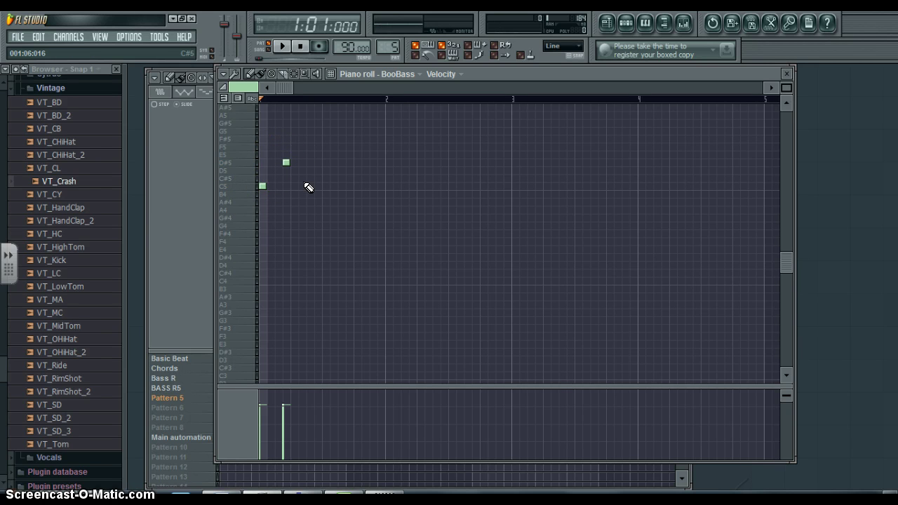
left_click(307, 132)
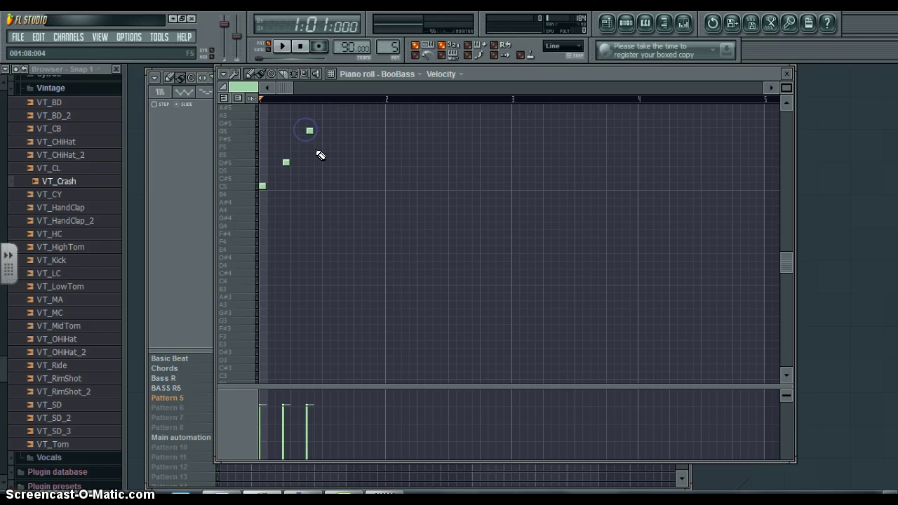
left_click(318, 162)
left_click(334, 186)
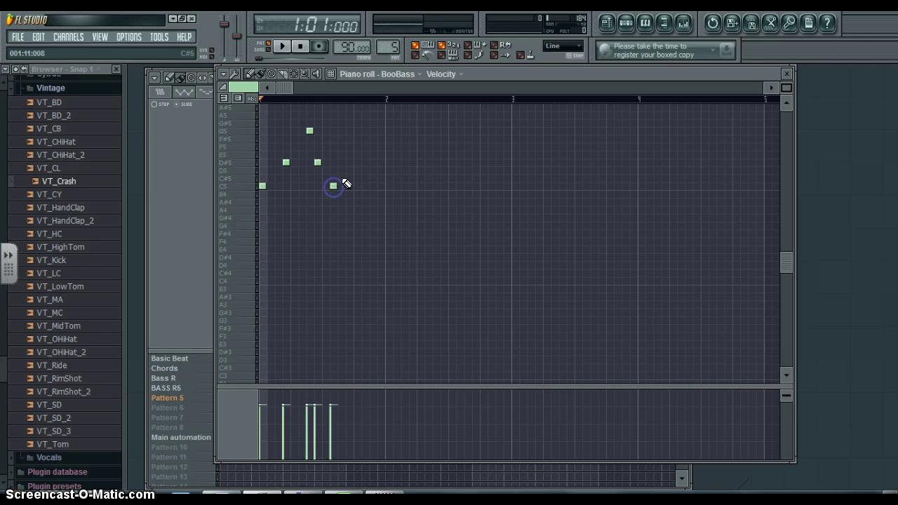
left_click(349, 162)
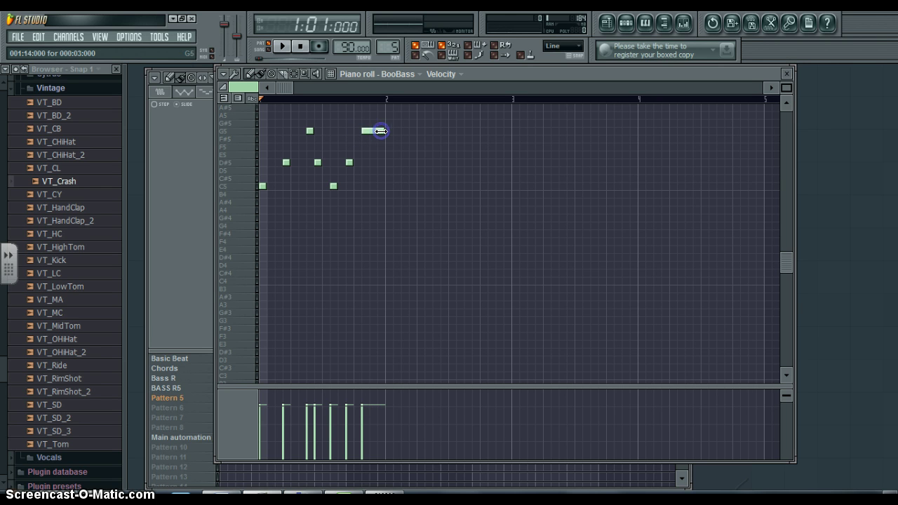
left_click_drag(381, 132, 385, 132)
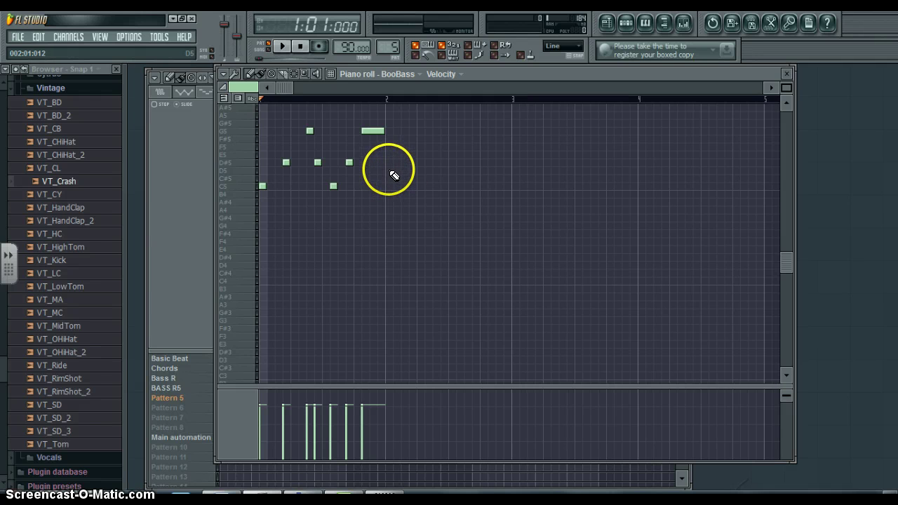
Step: Fill bar 2 with three-step notes D5, F#5, A4 and D5 at steps 1, 5, 9 and 13, play the pattern and stop playback
left_click(387, 170)
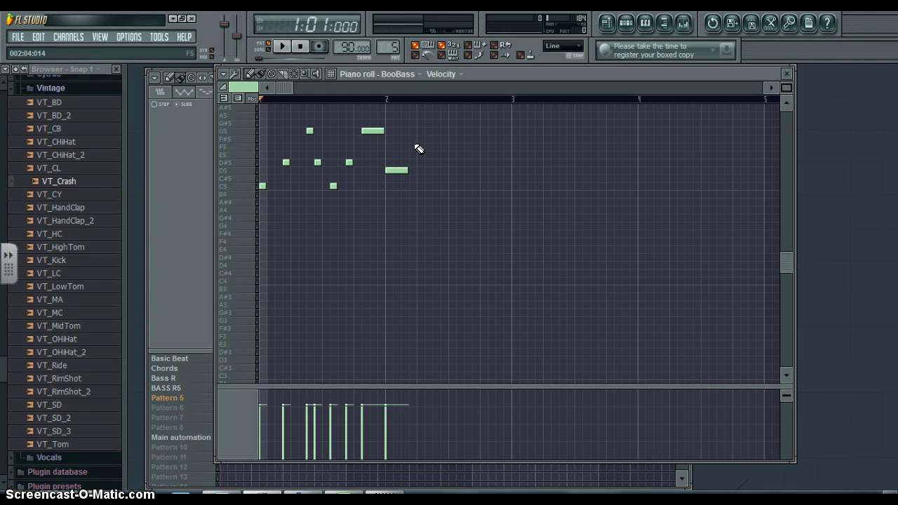
left_click(449, 211)
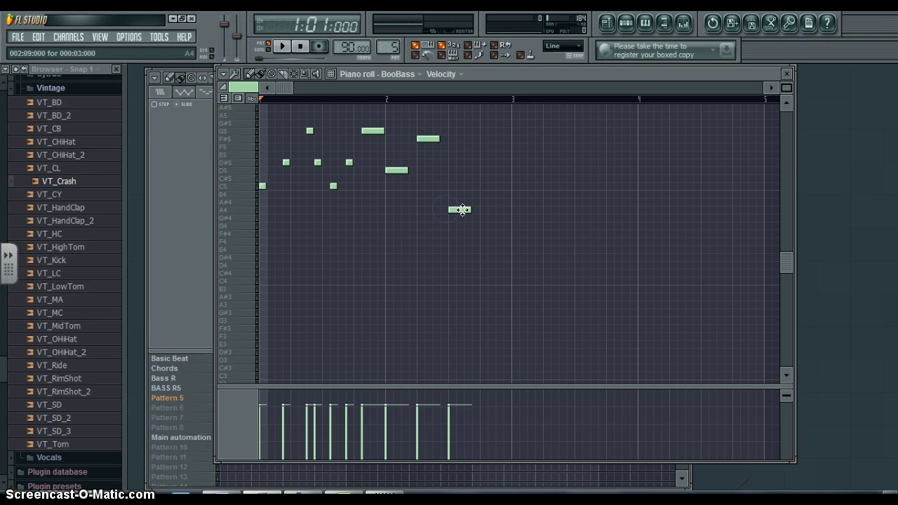
left_click(484, 170)
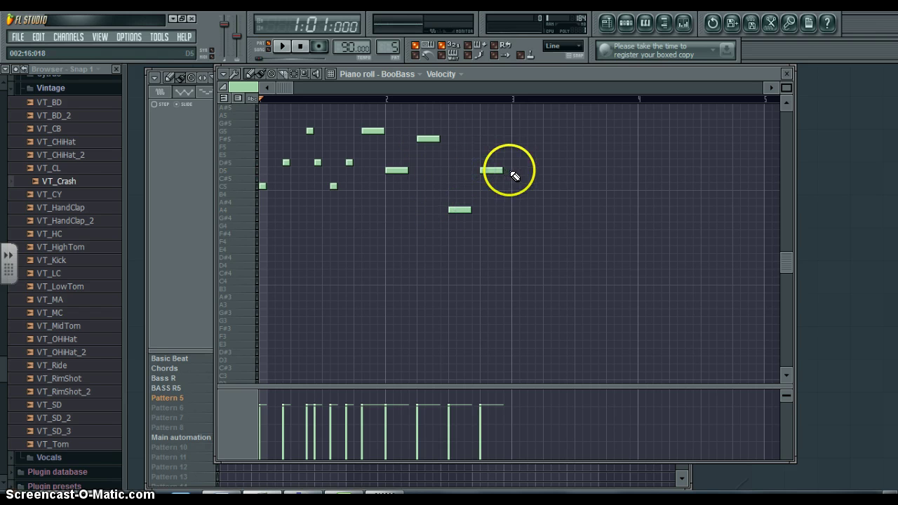
key("space")
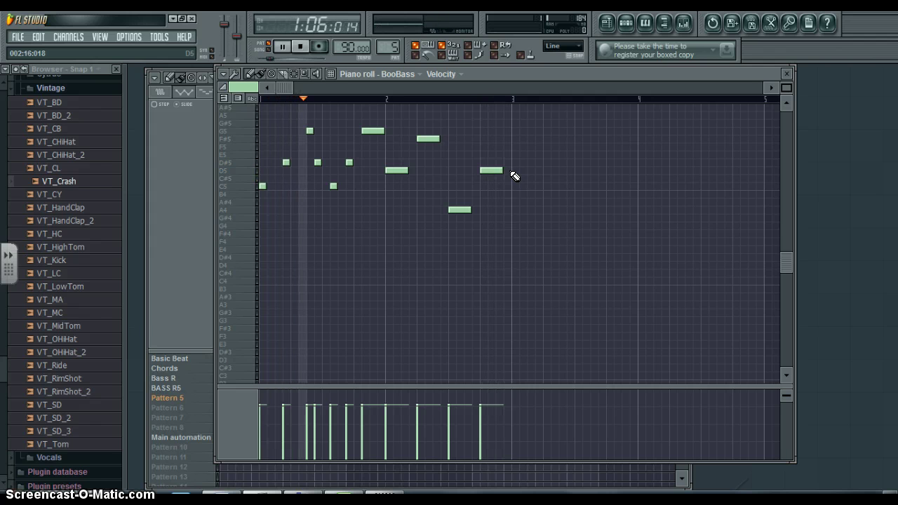
key("space")
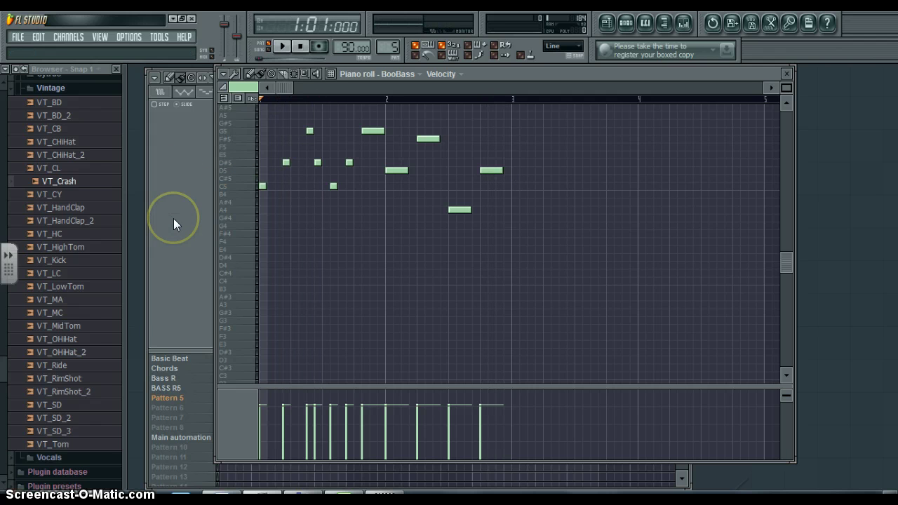